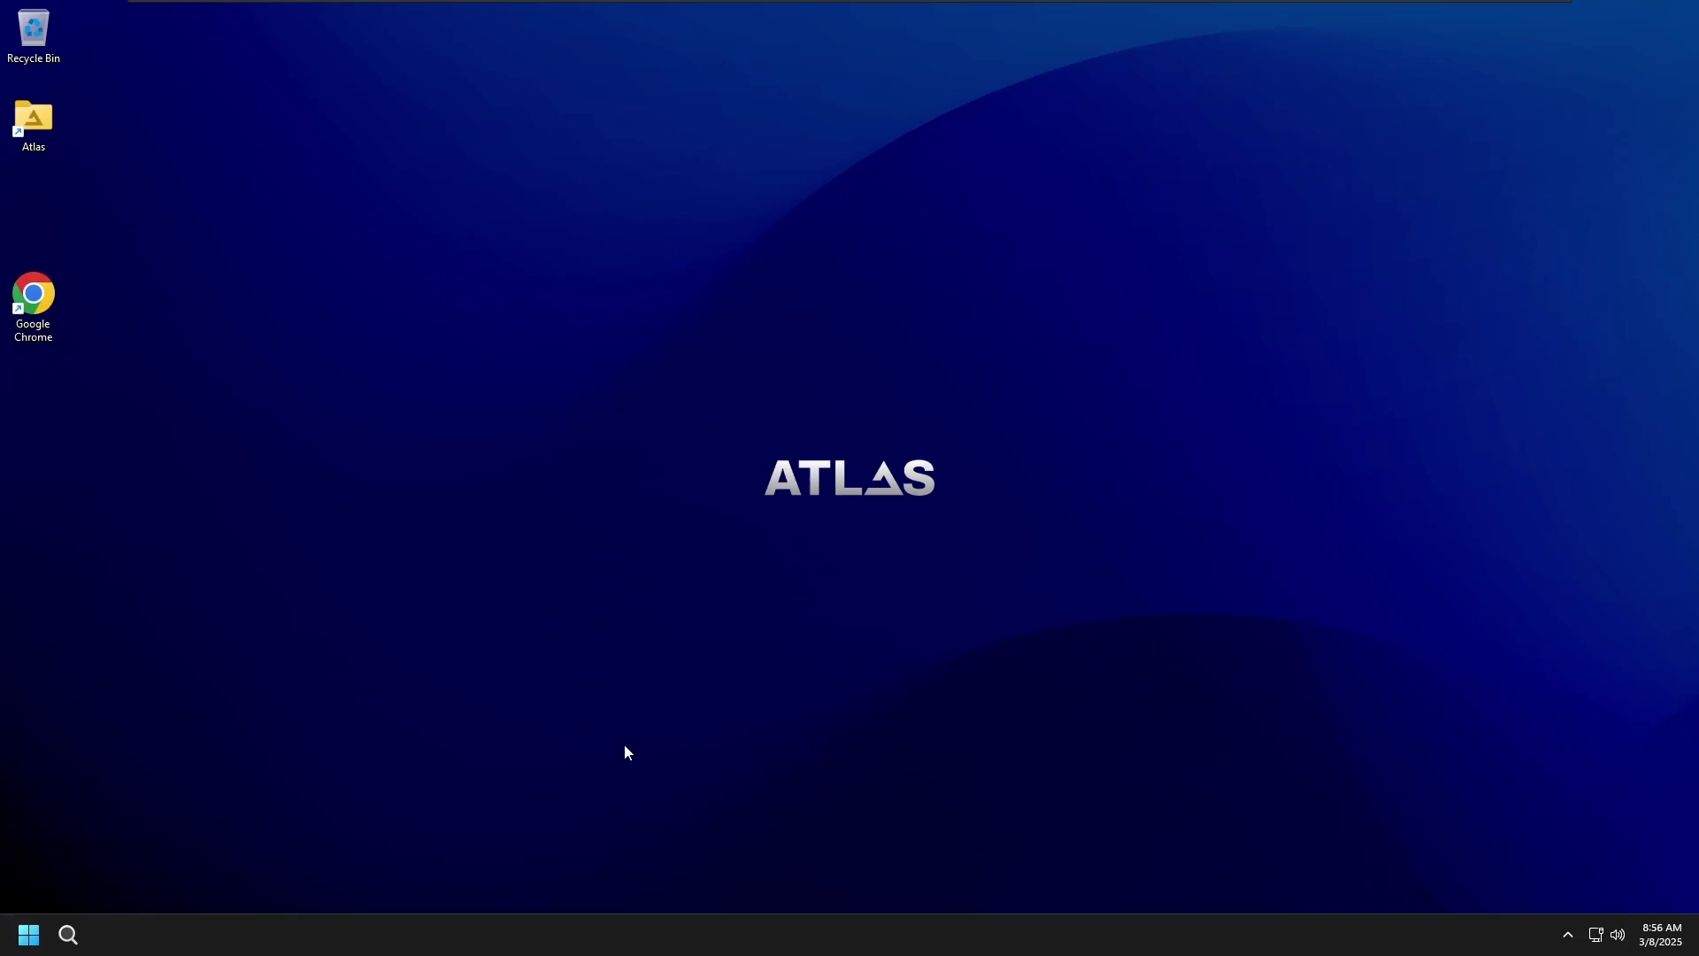
- Check CPU usage in Task Manager, then launch services.msc from the Run dialog
key("ctrl+shift+Escape")
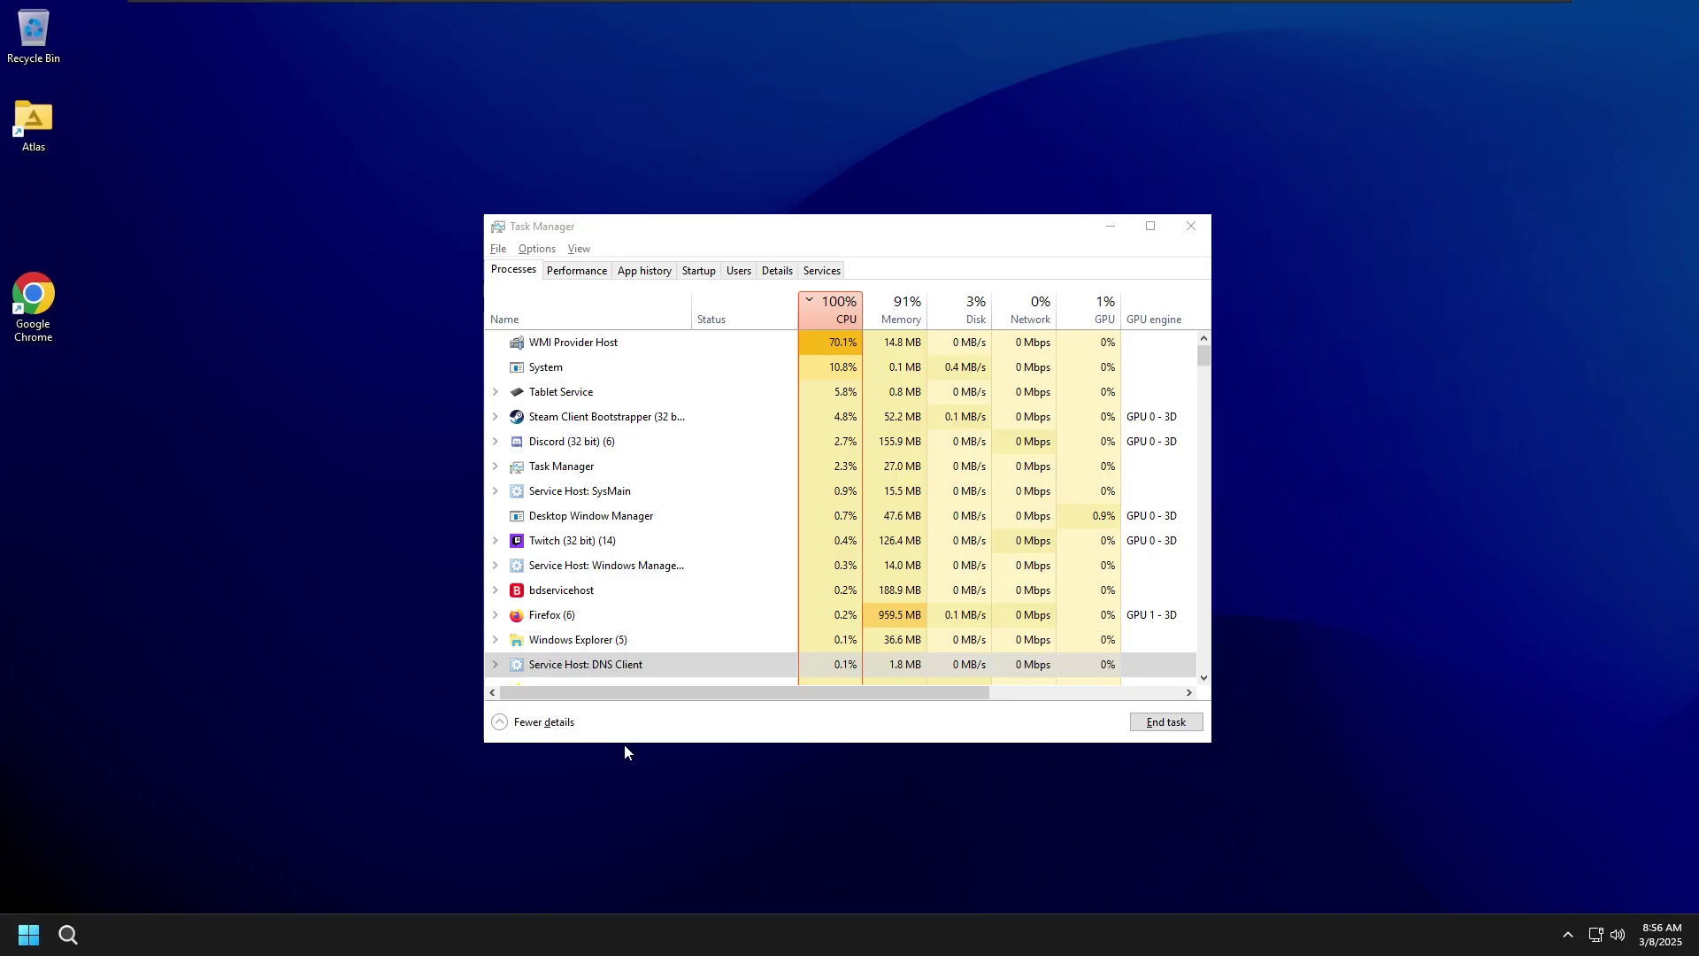
key("alt+F4")
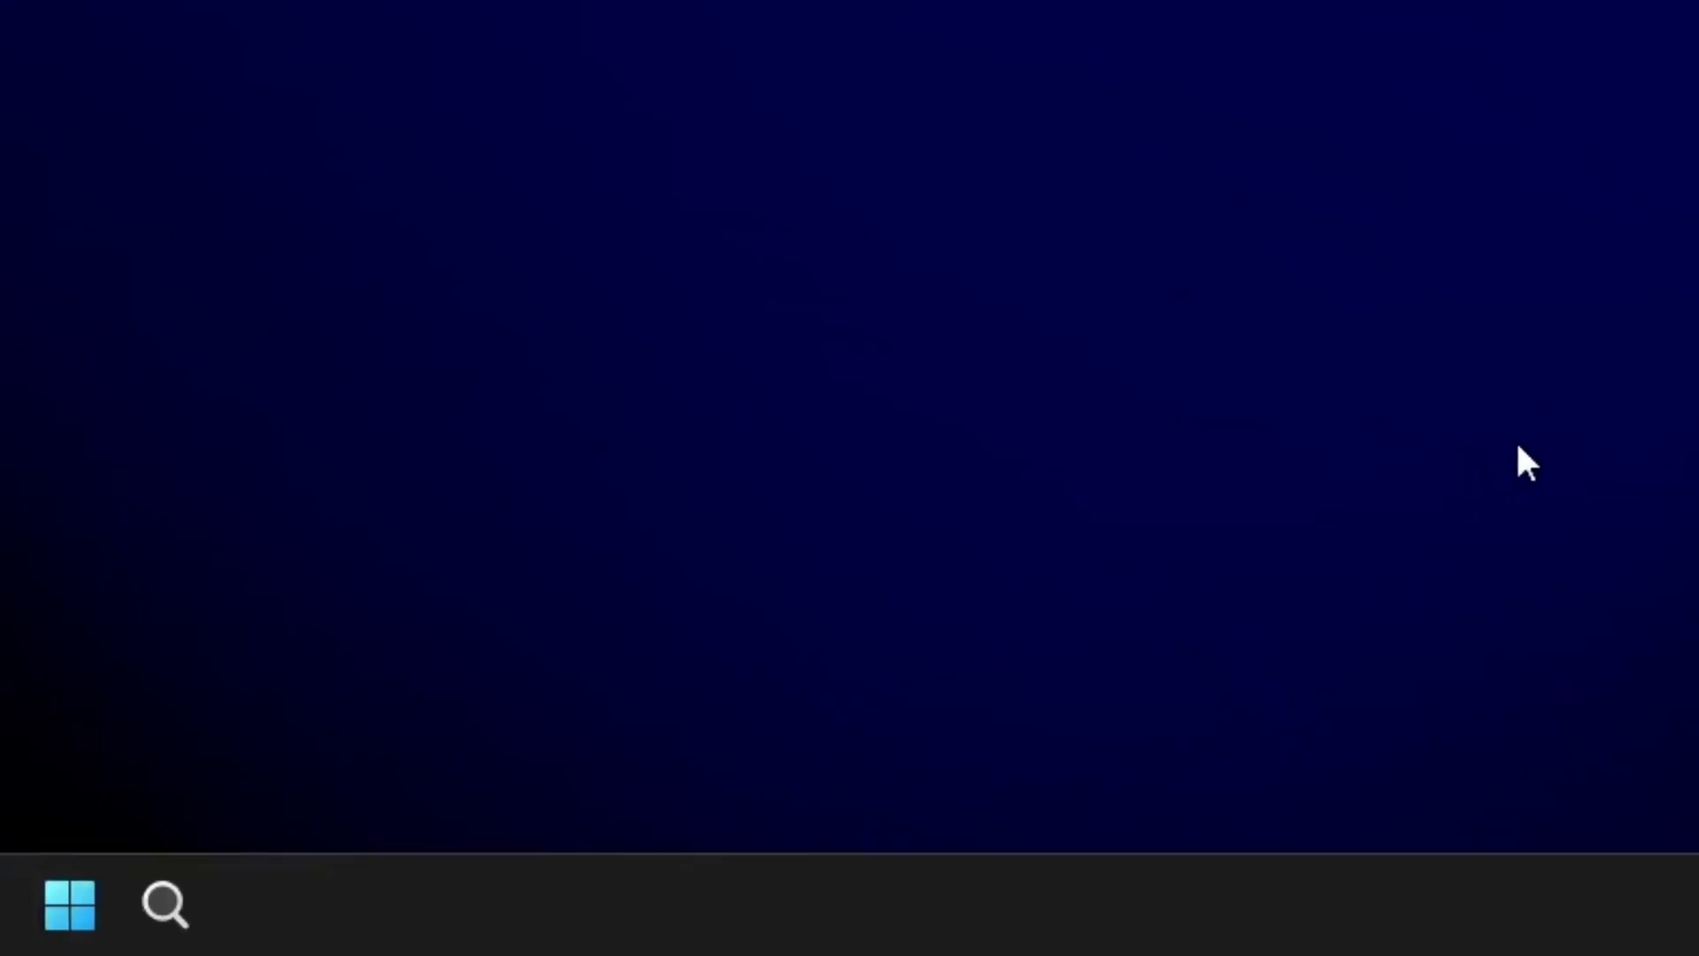
key("super+r")
type("se")
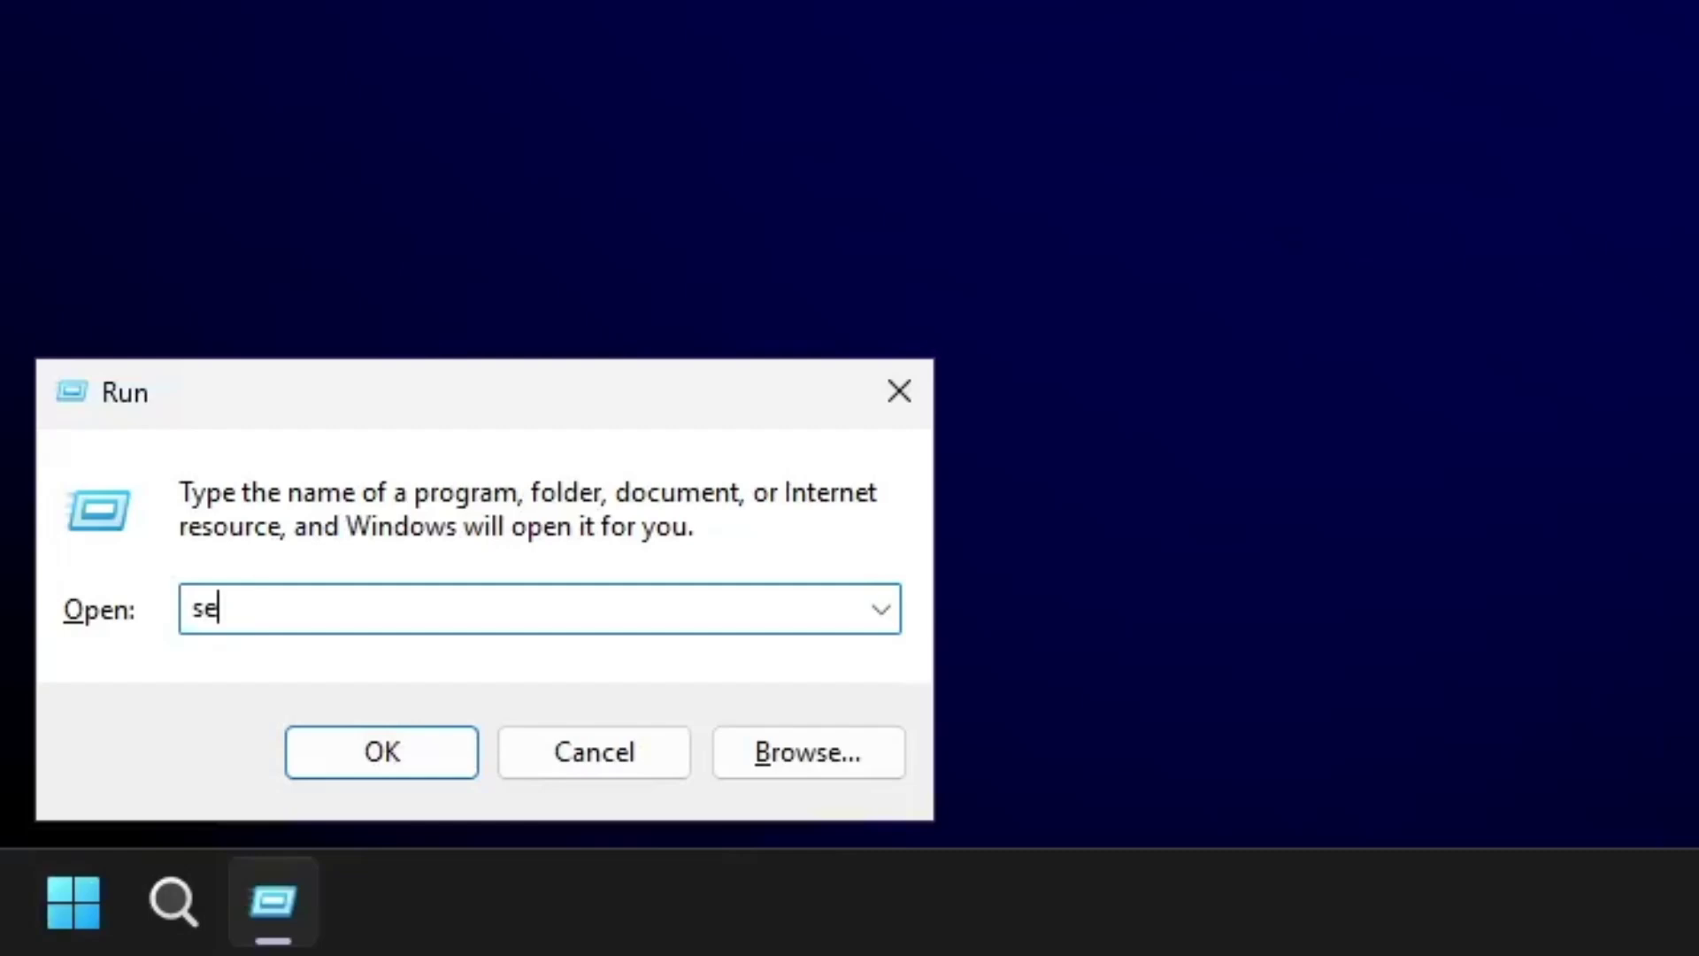
type("rvices.msc")
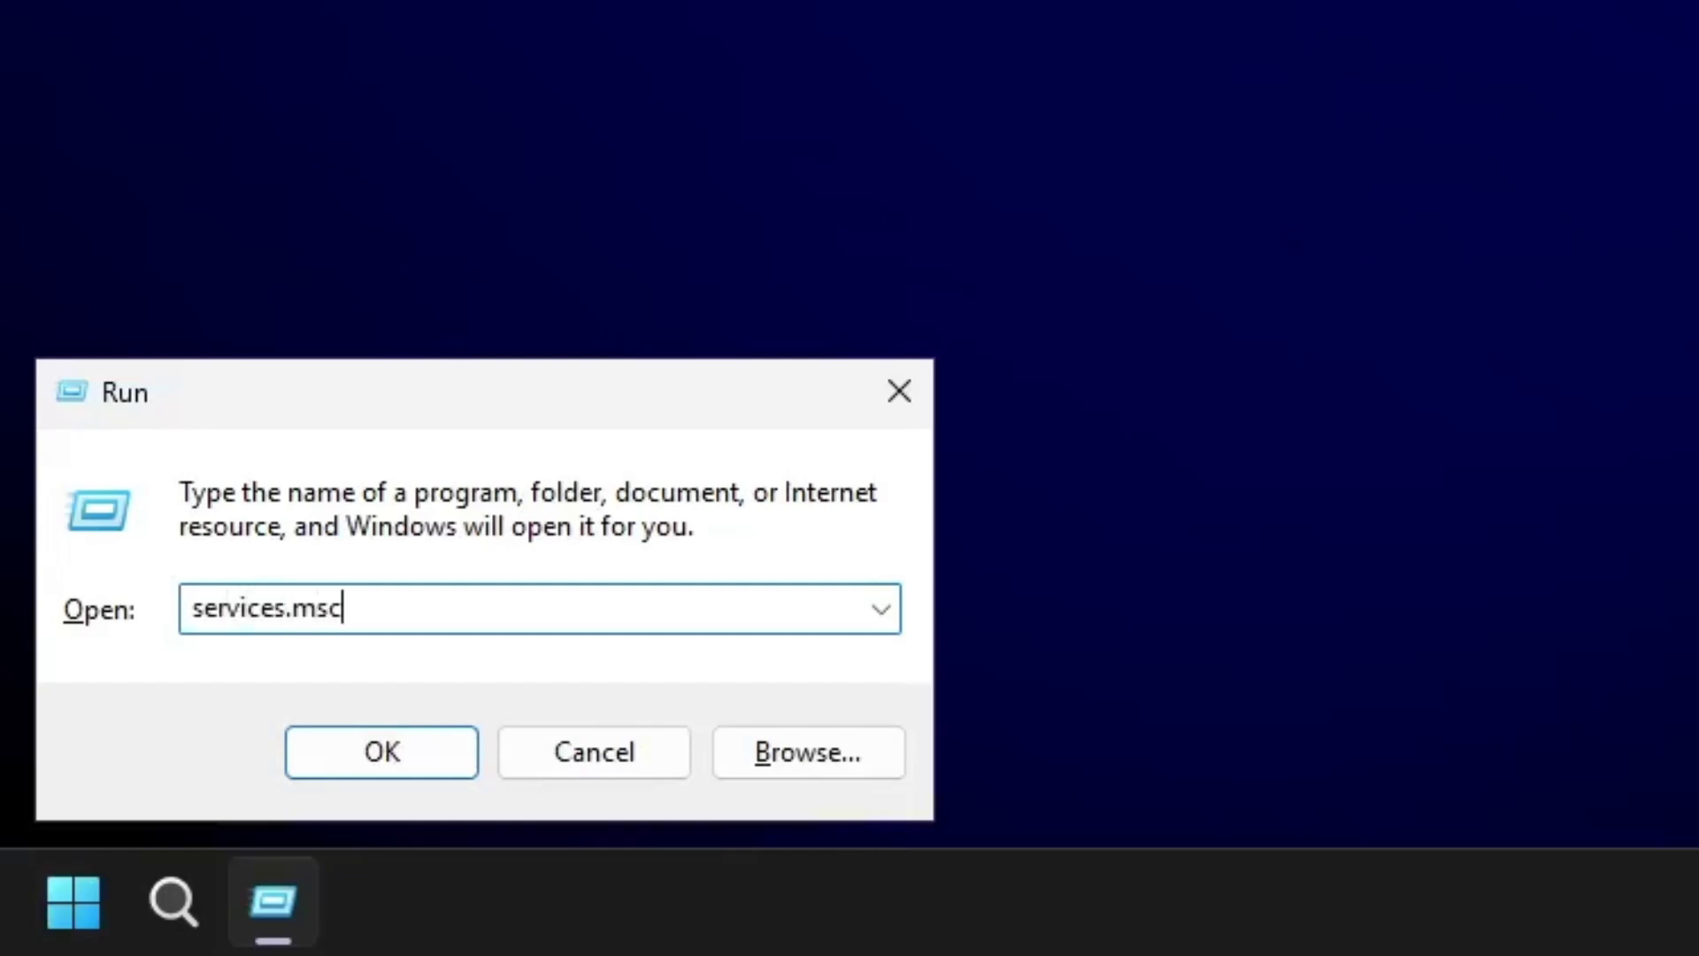
key("Return")
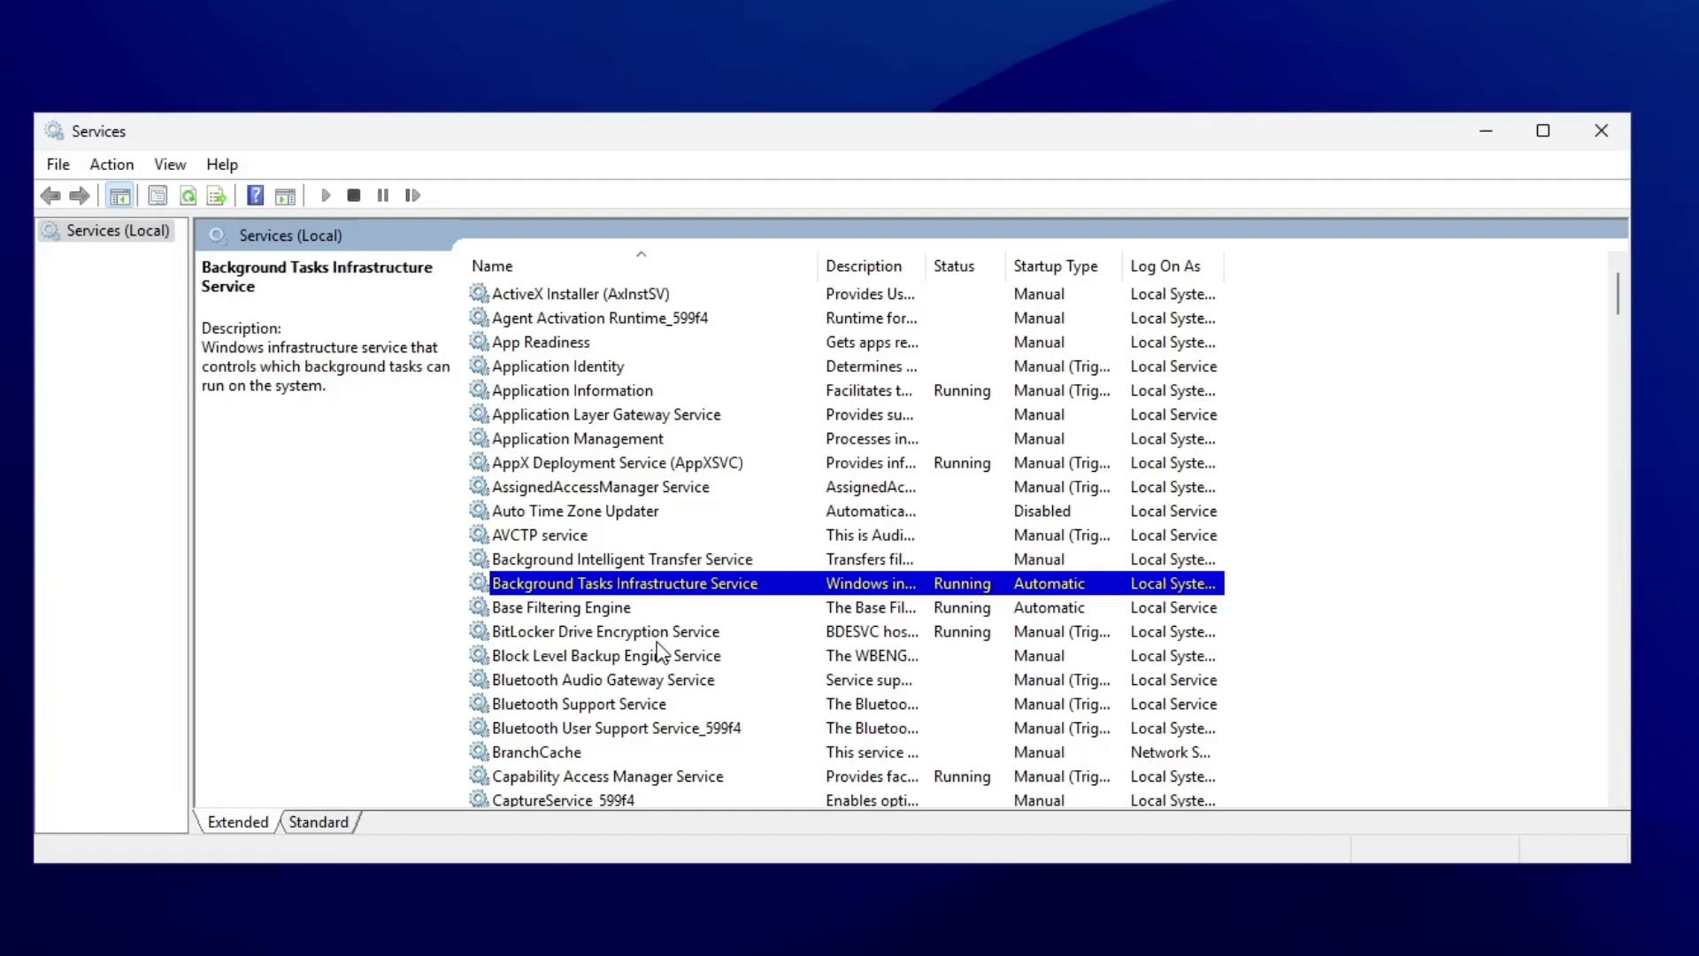
- Find Windows Management Instrumentation in the services list and restart it from its context menu
type("windows ins")
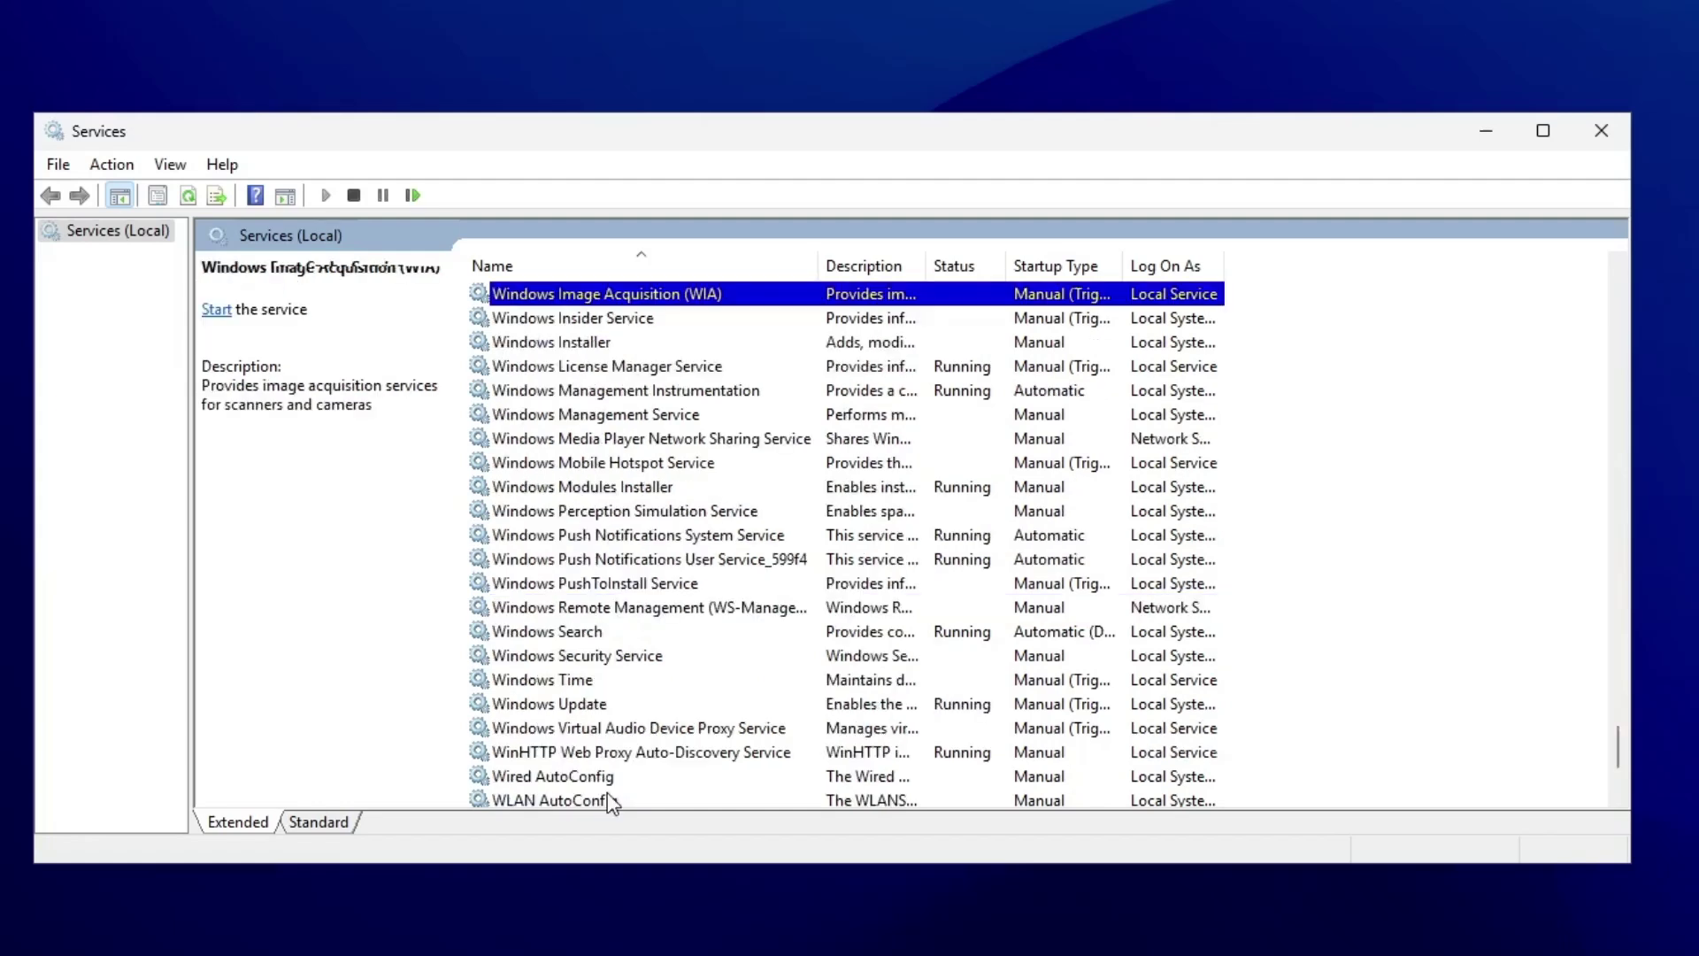
left_click(600, 394)
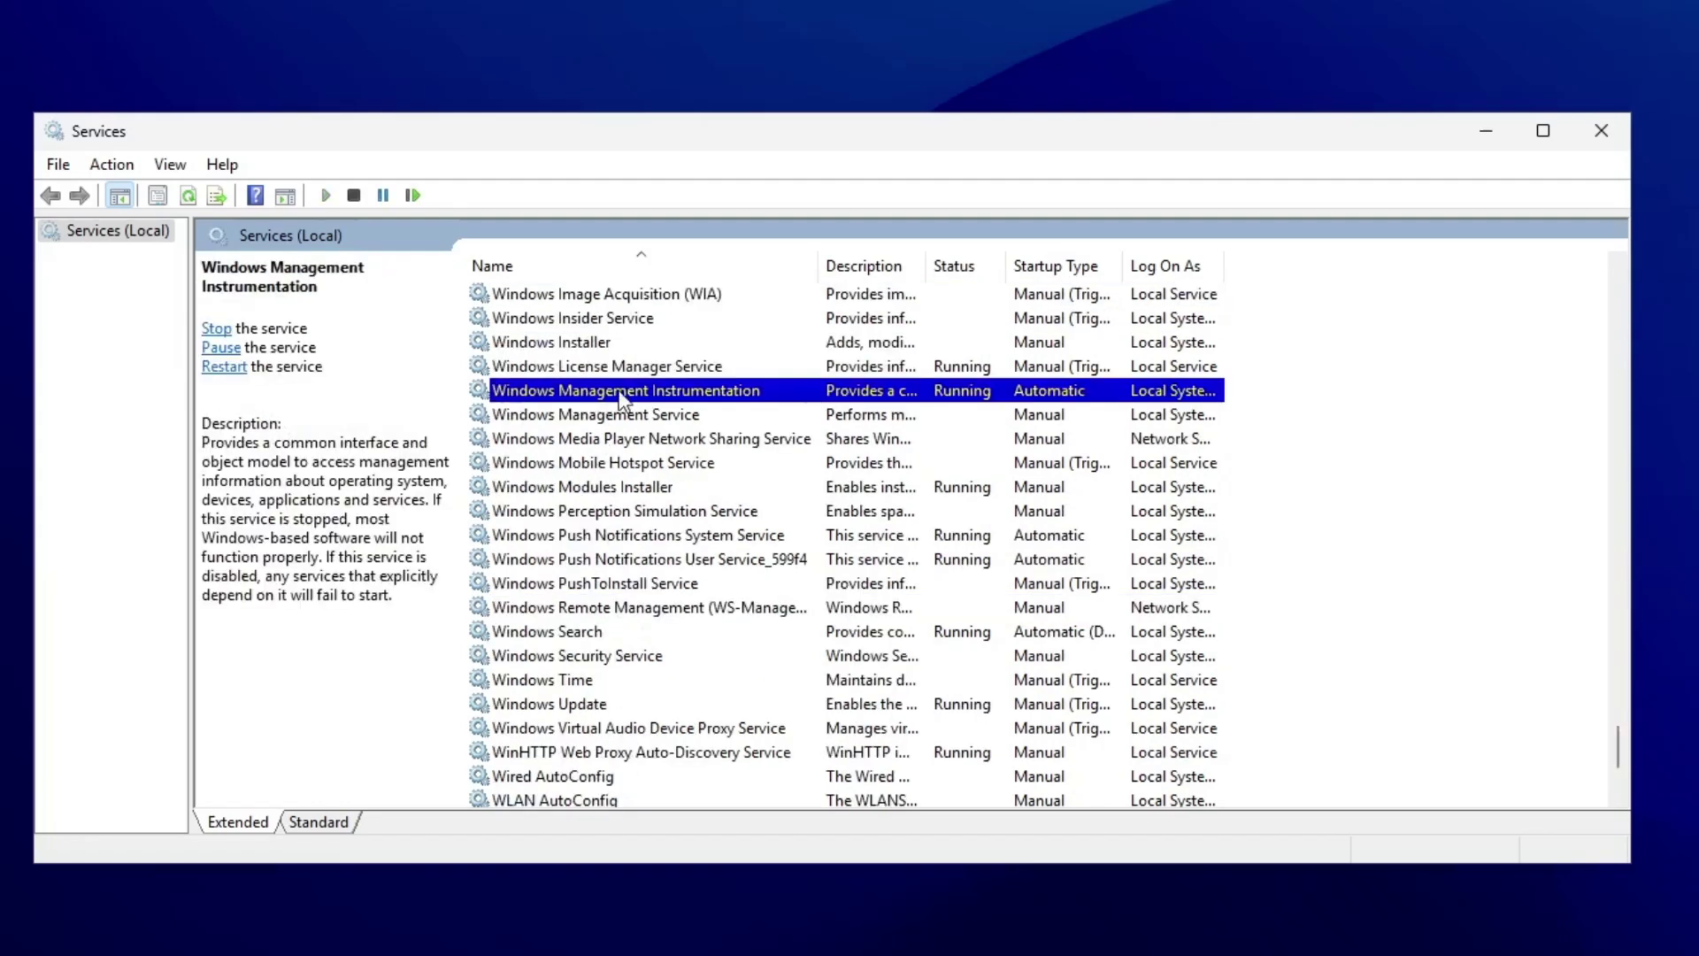
right_click(610, 388)
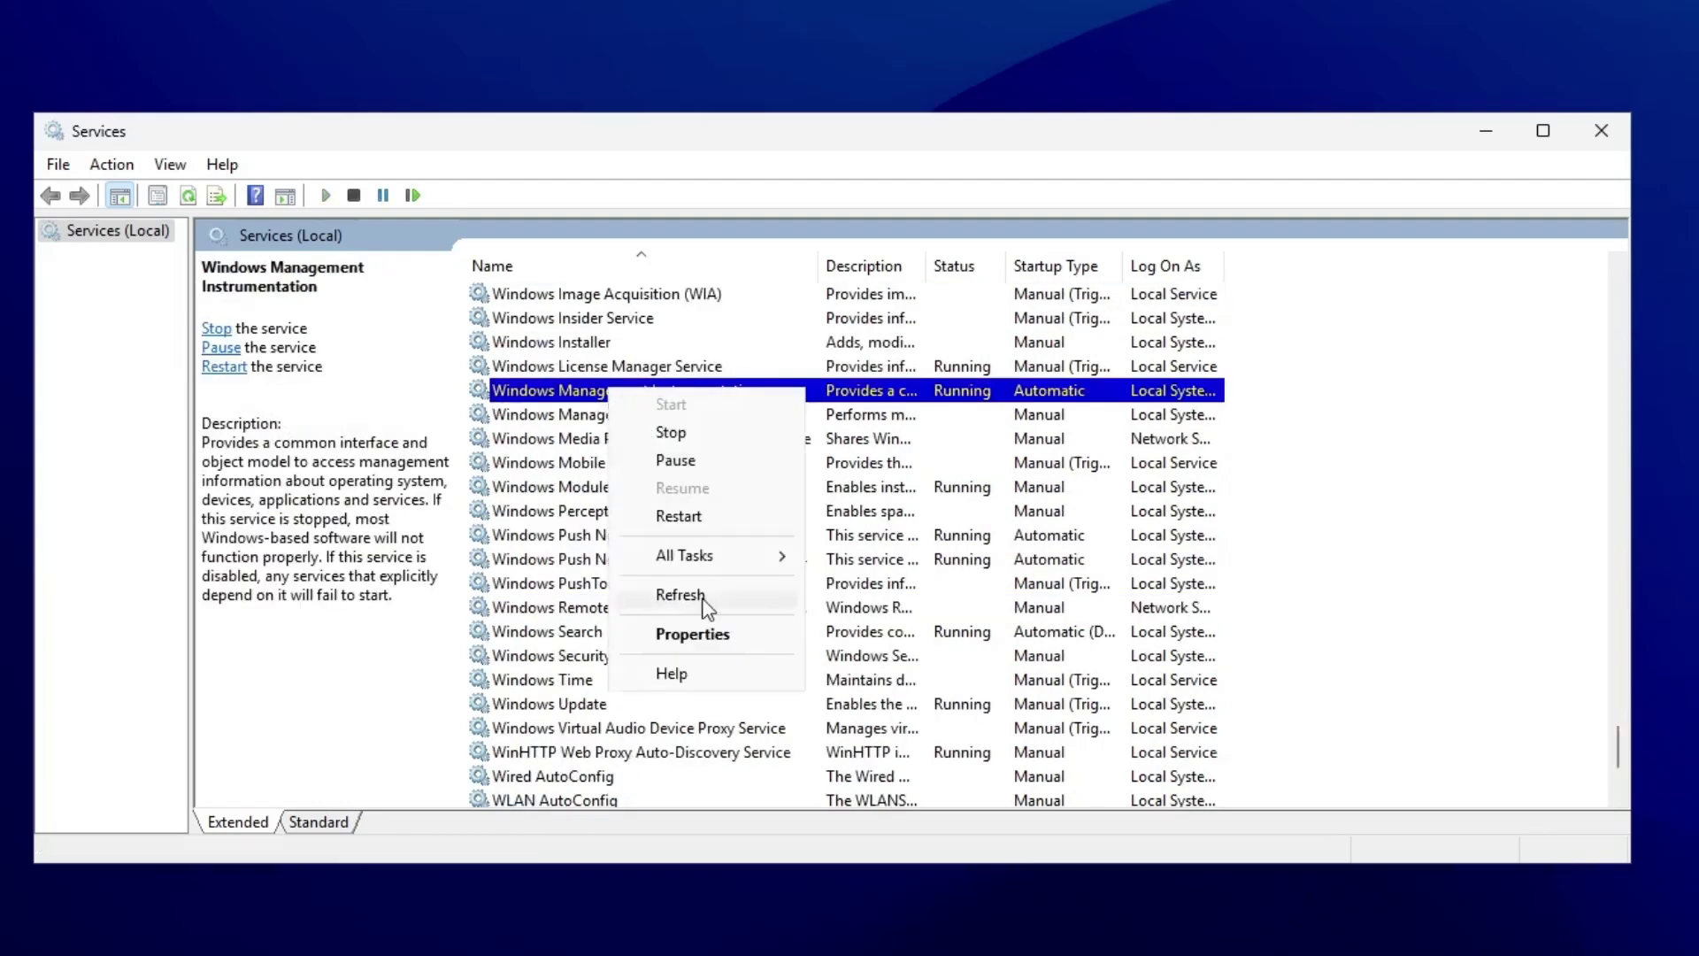
left_click(715, 514)
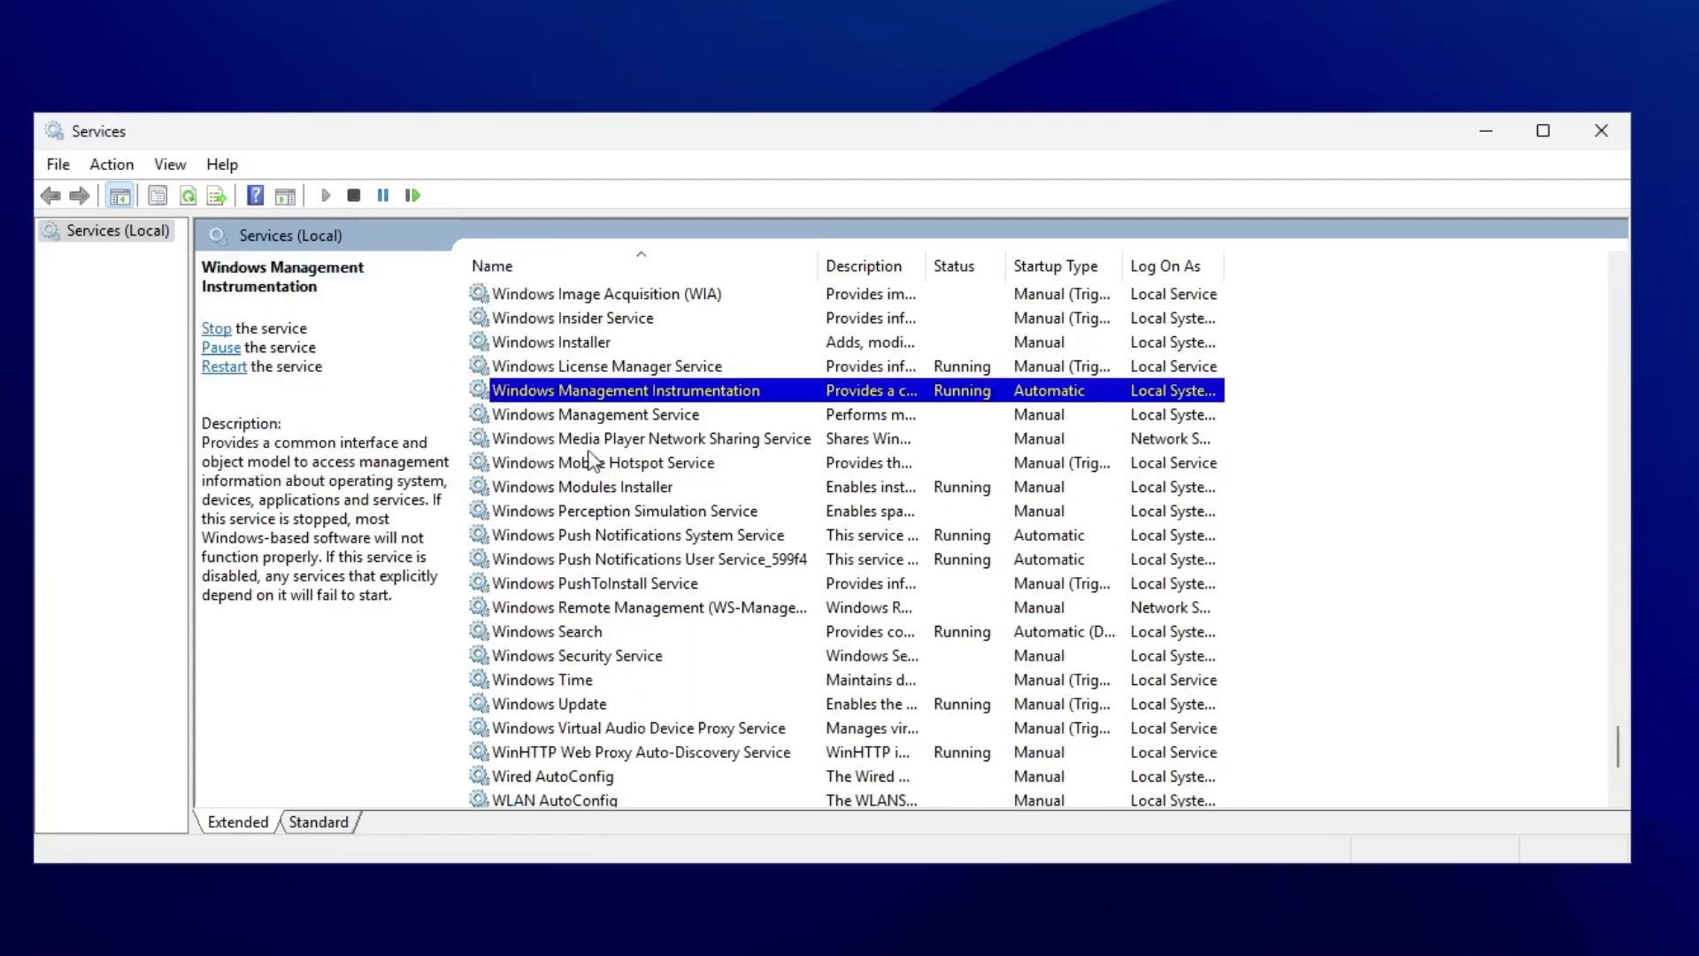
- Close the Services console and bring up the Start menu
left_click(1600, 133)
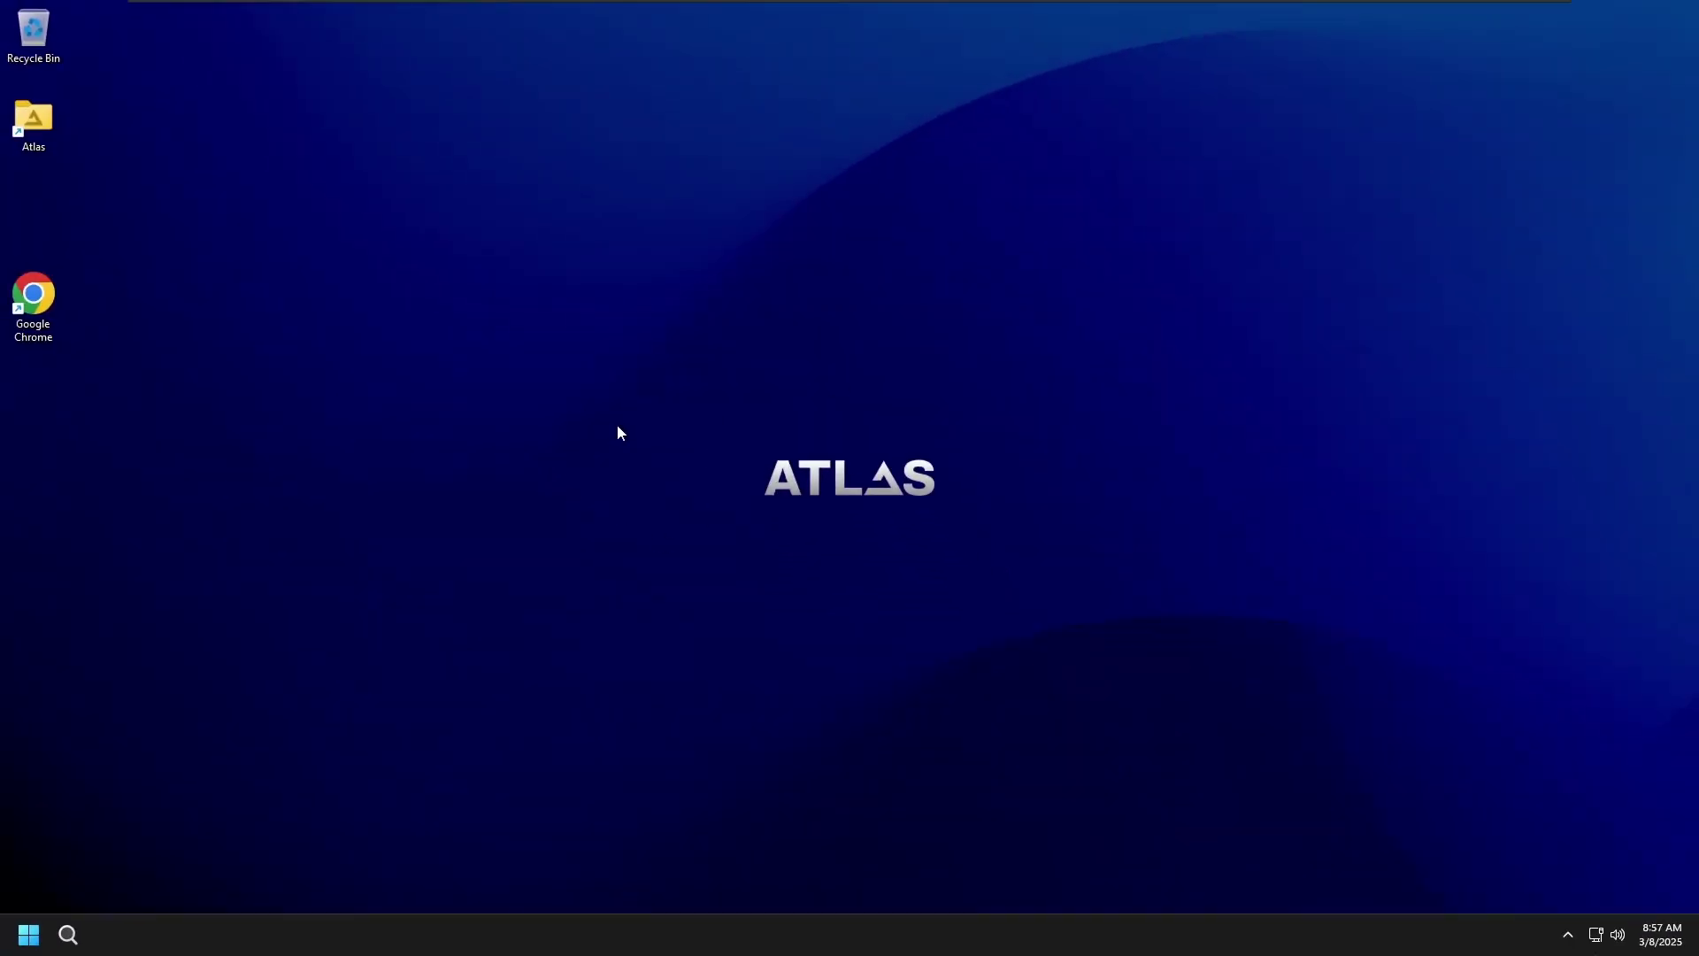
key("super")
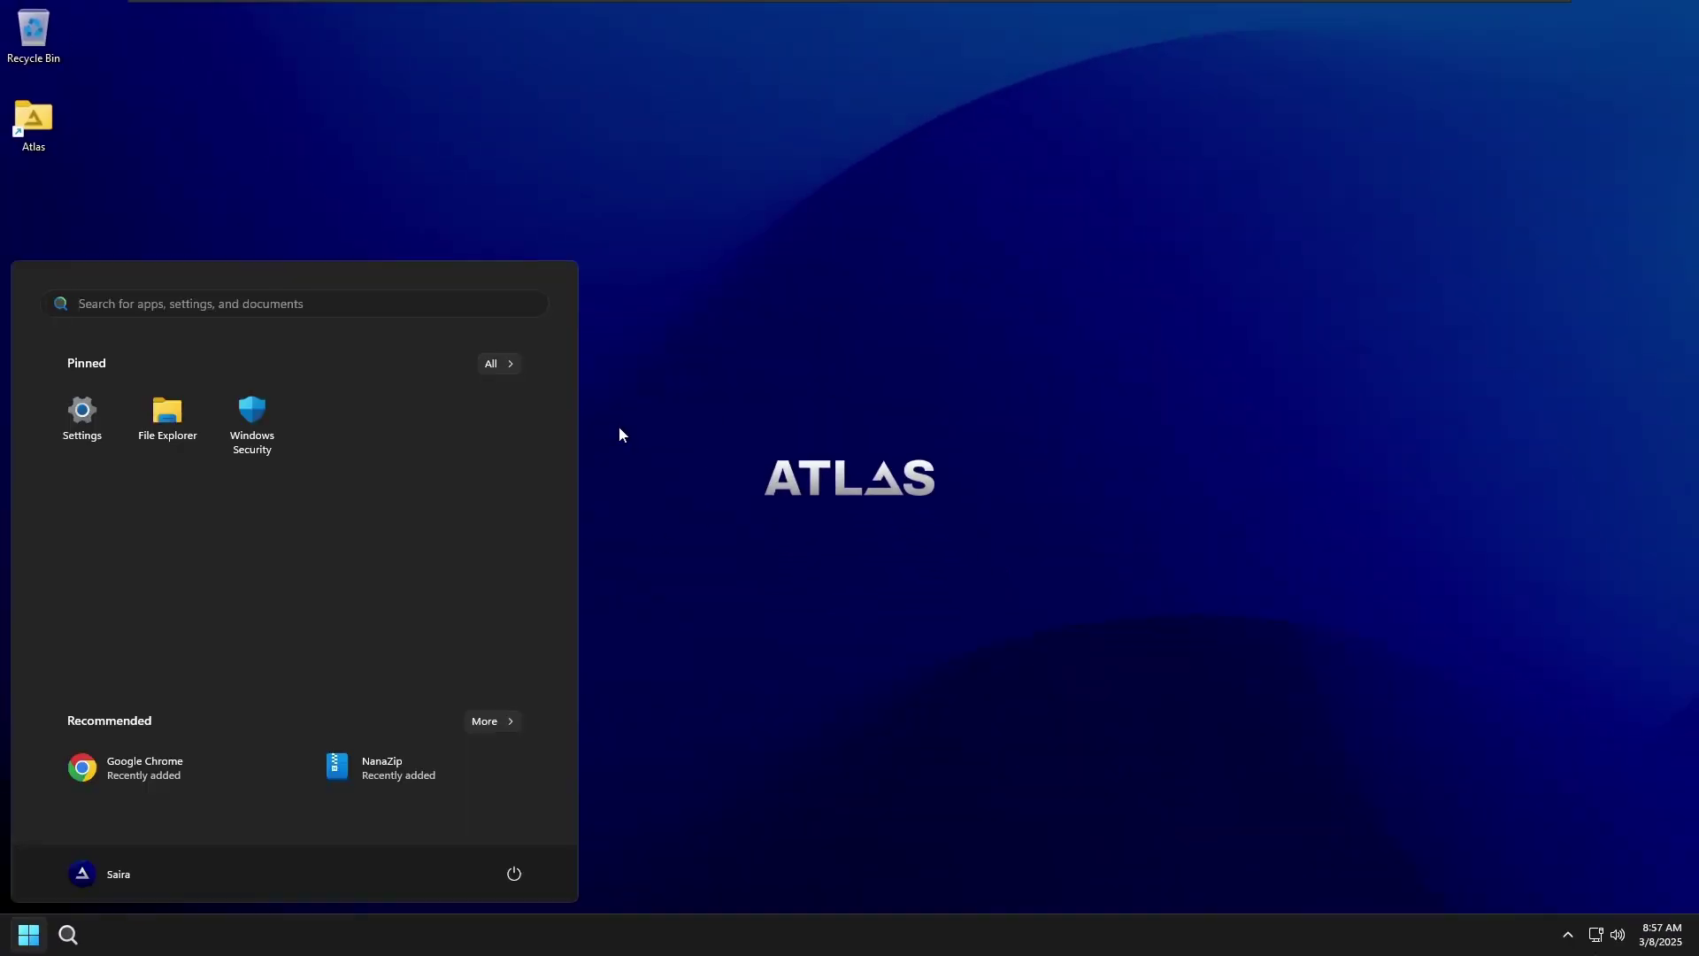
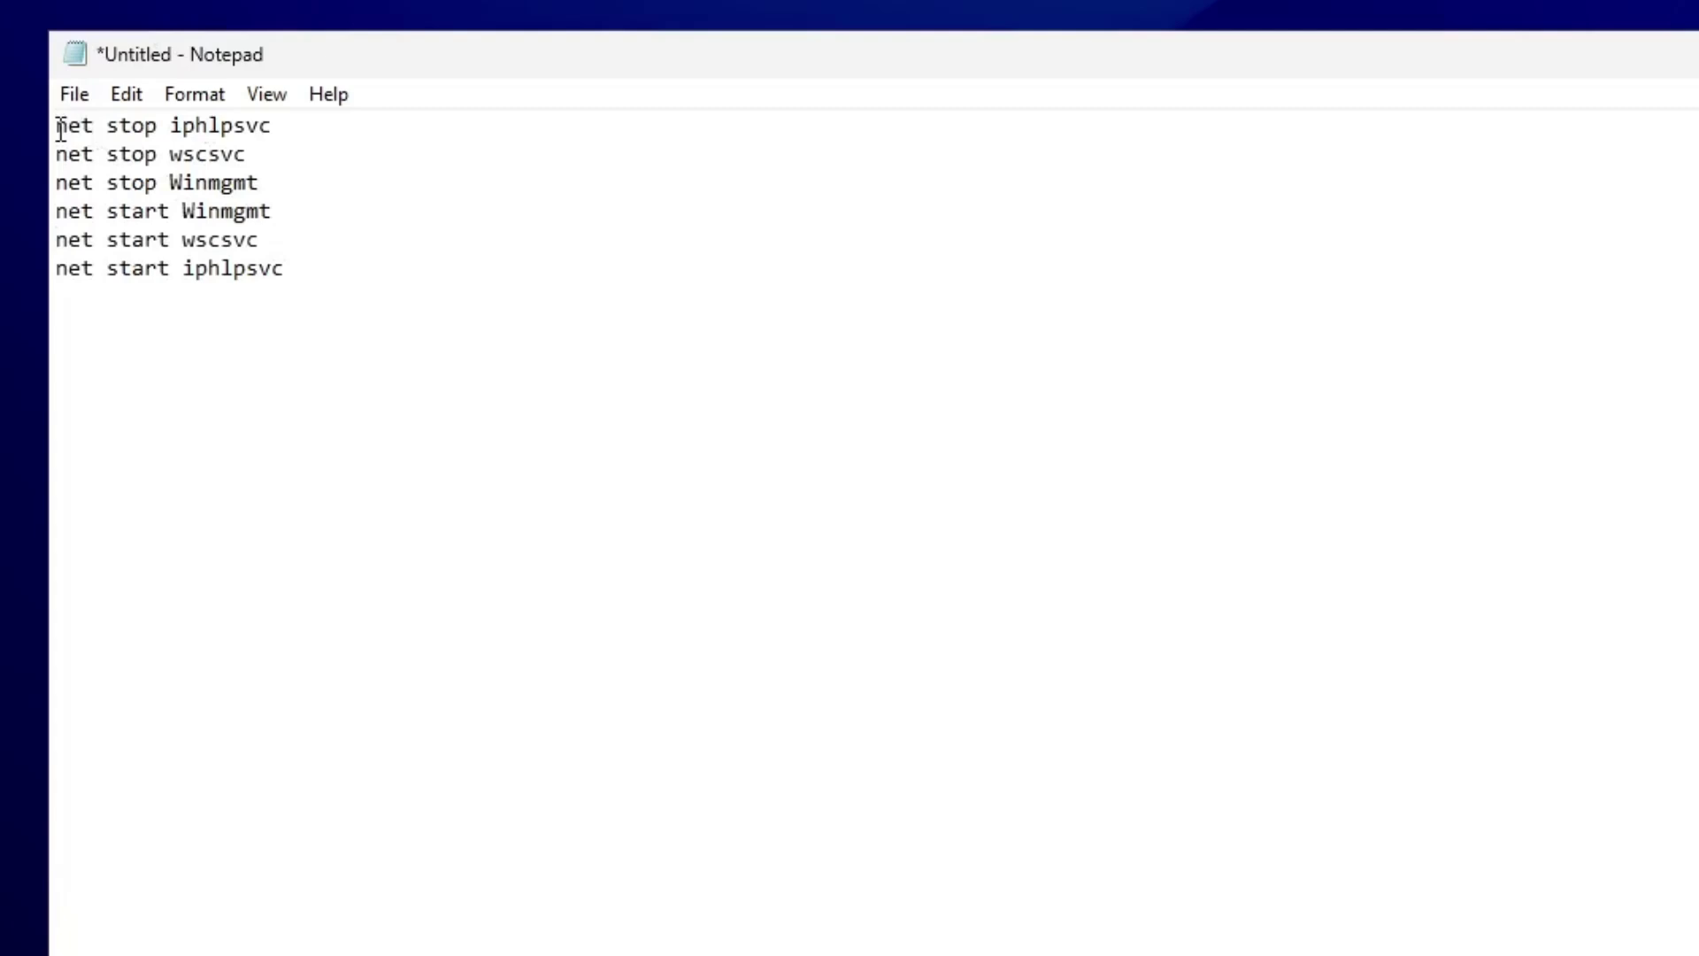
- Save the six net stop/start lines to the Desktop as wmifix.bat, with the All Files type
left_click_drag(57, 125, 277, 182)
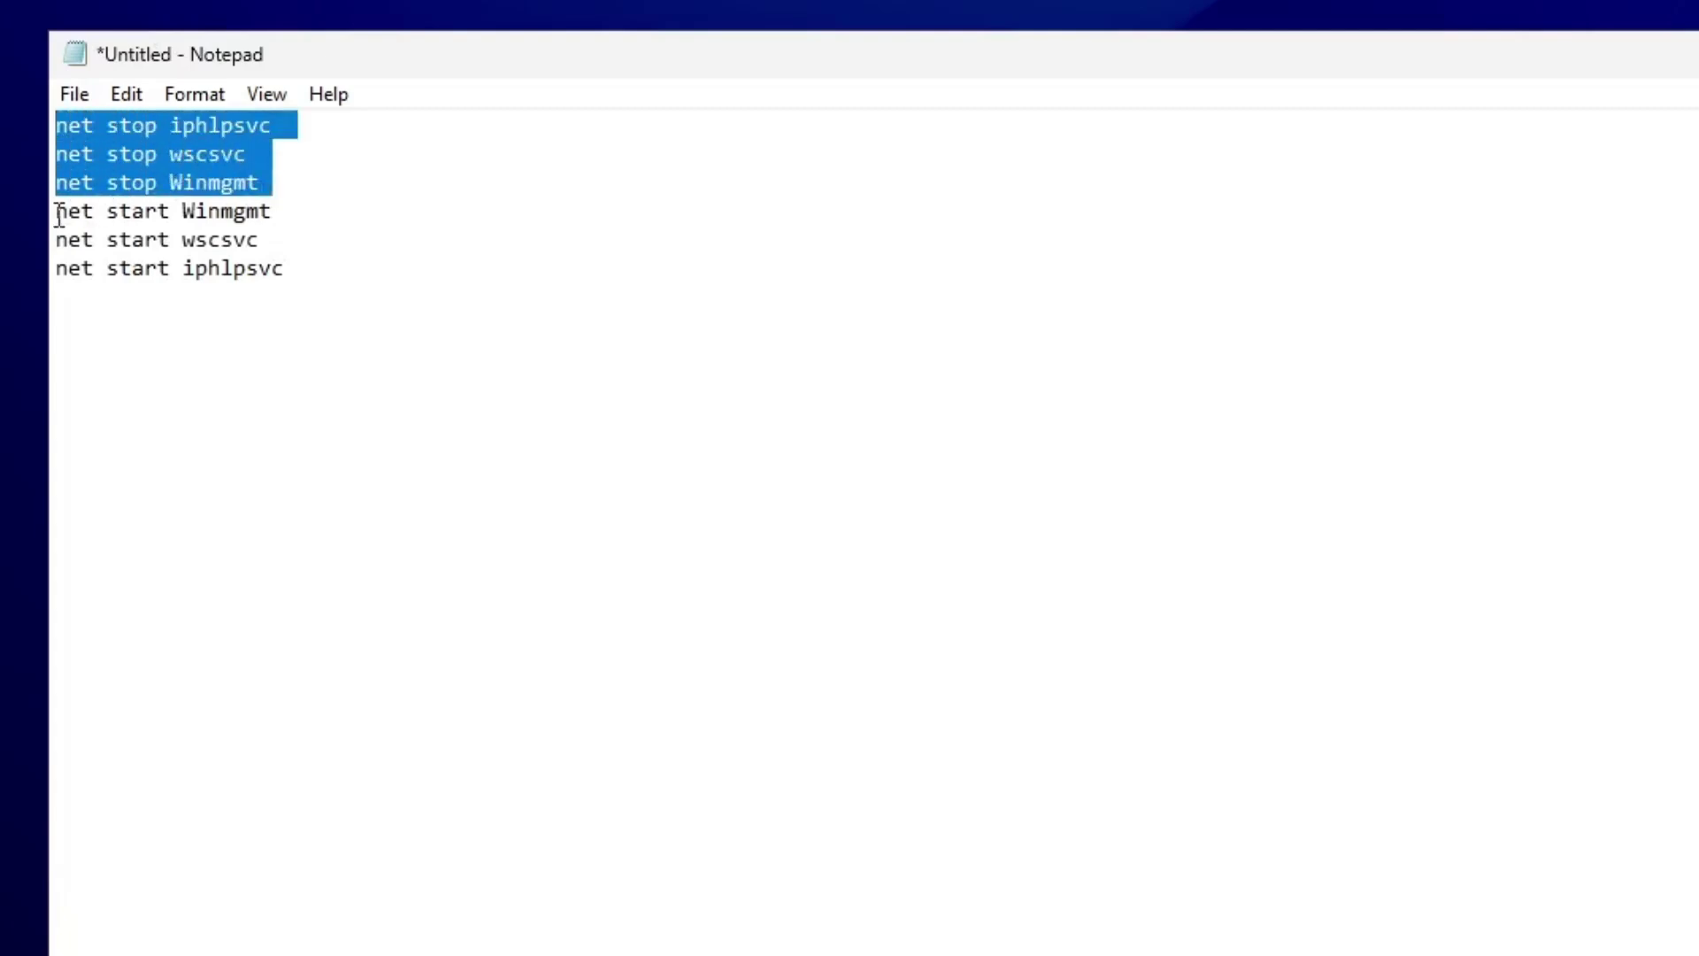
left_click_drag(57, 211, 323, 275)
left_click(75, 96)
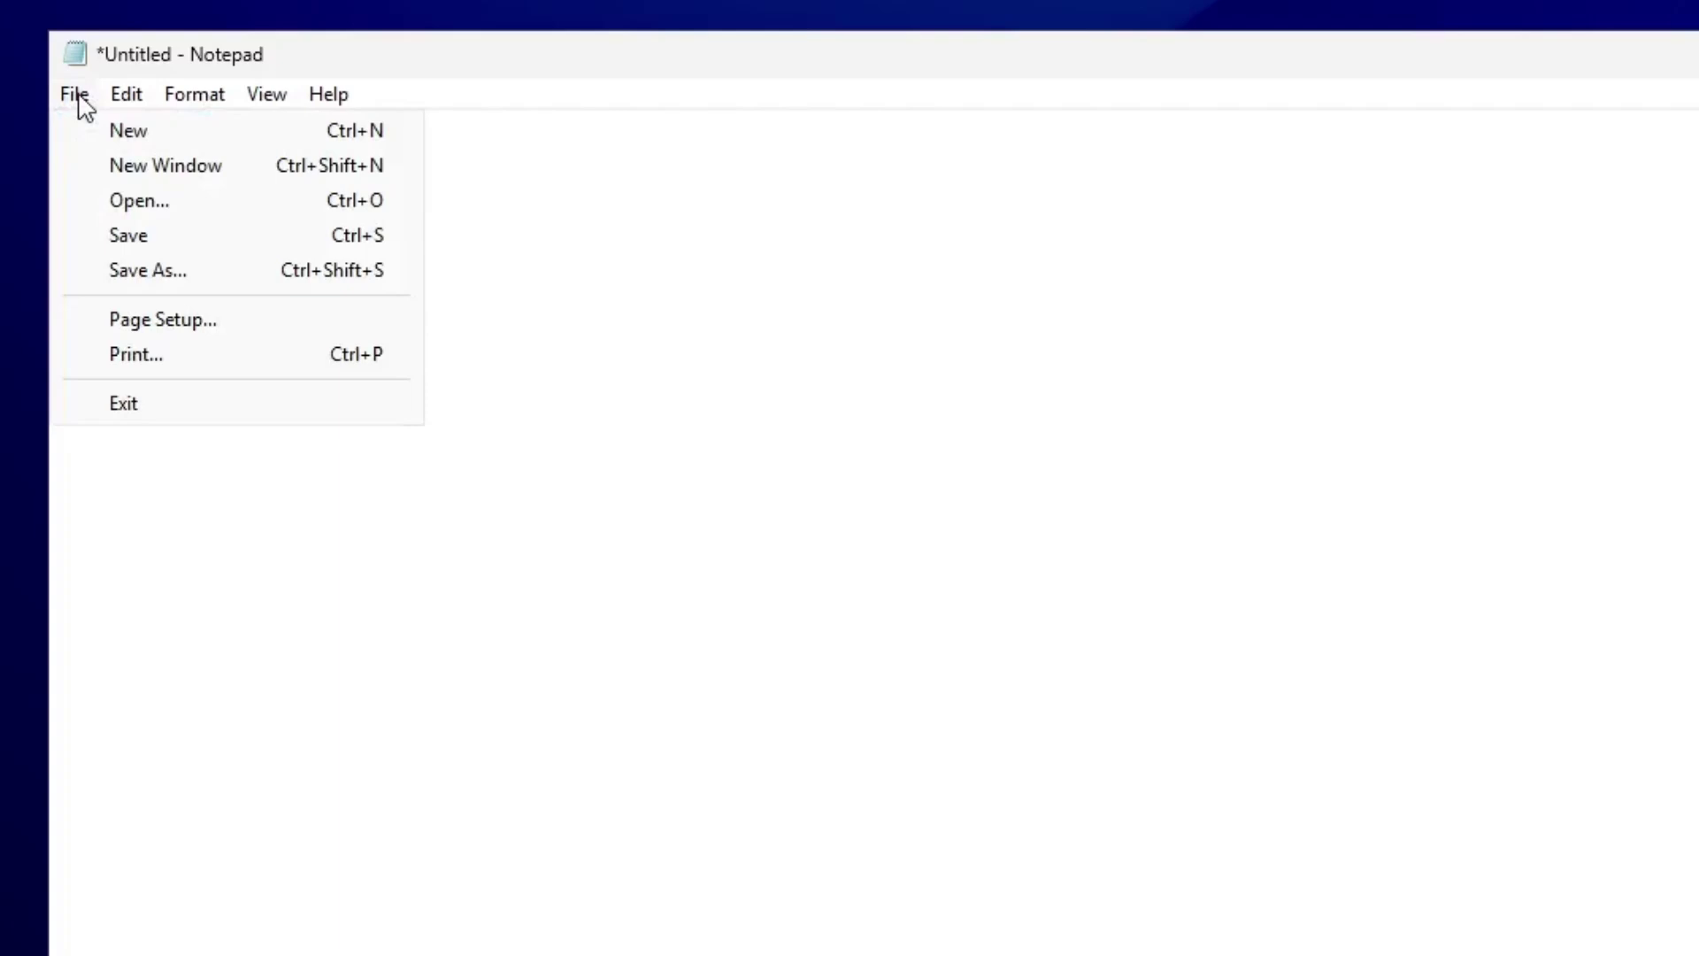
left_click(157, 273)
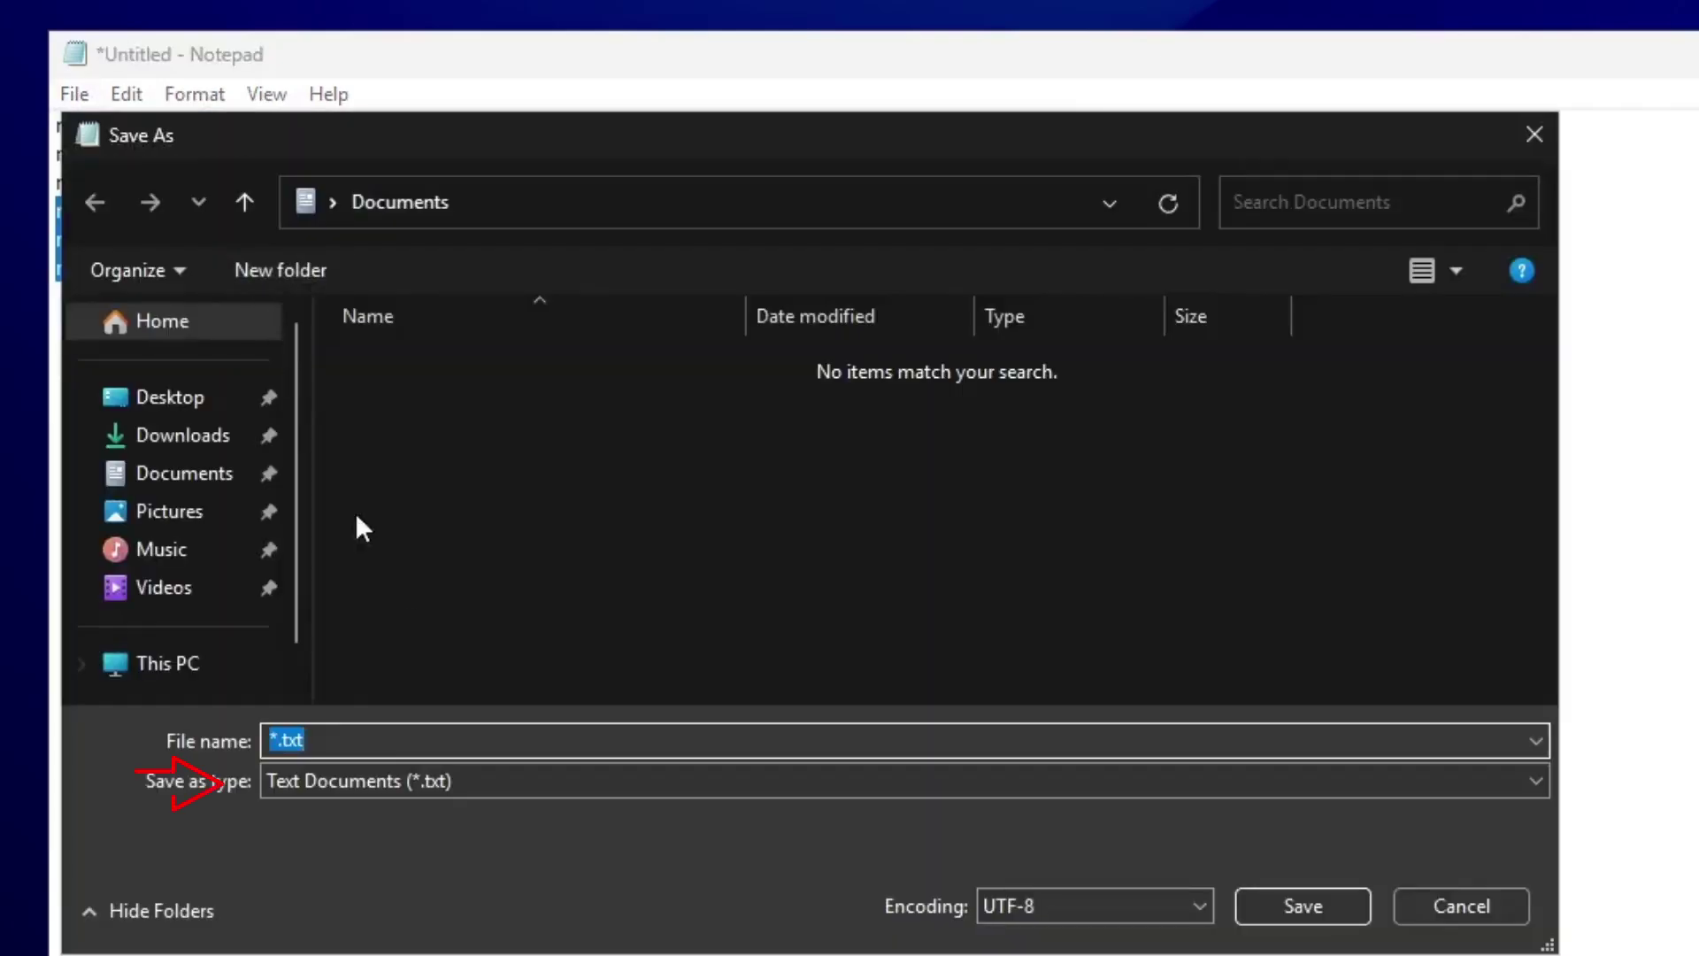
left_click(393, 783)
left_click(390, 839)
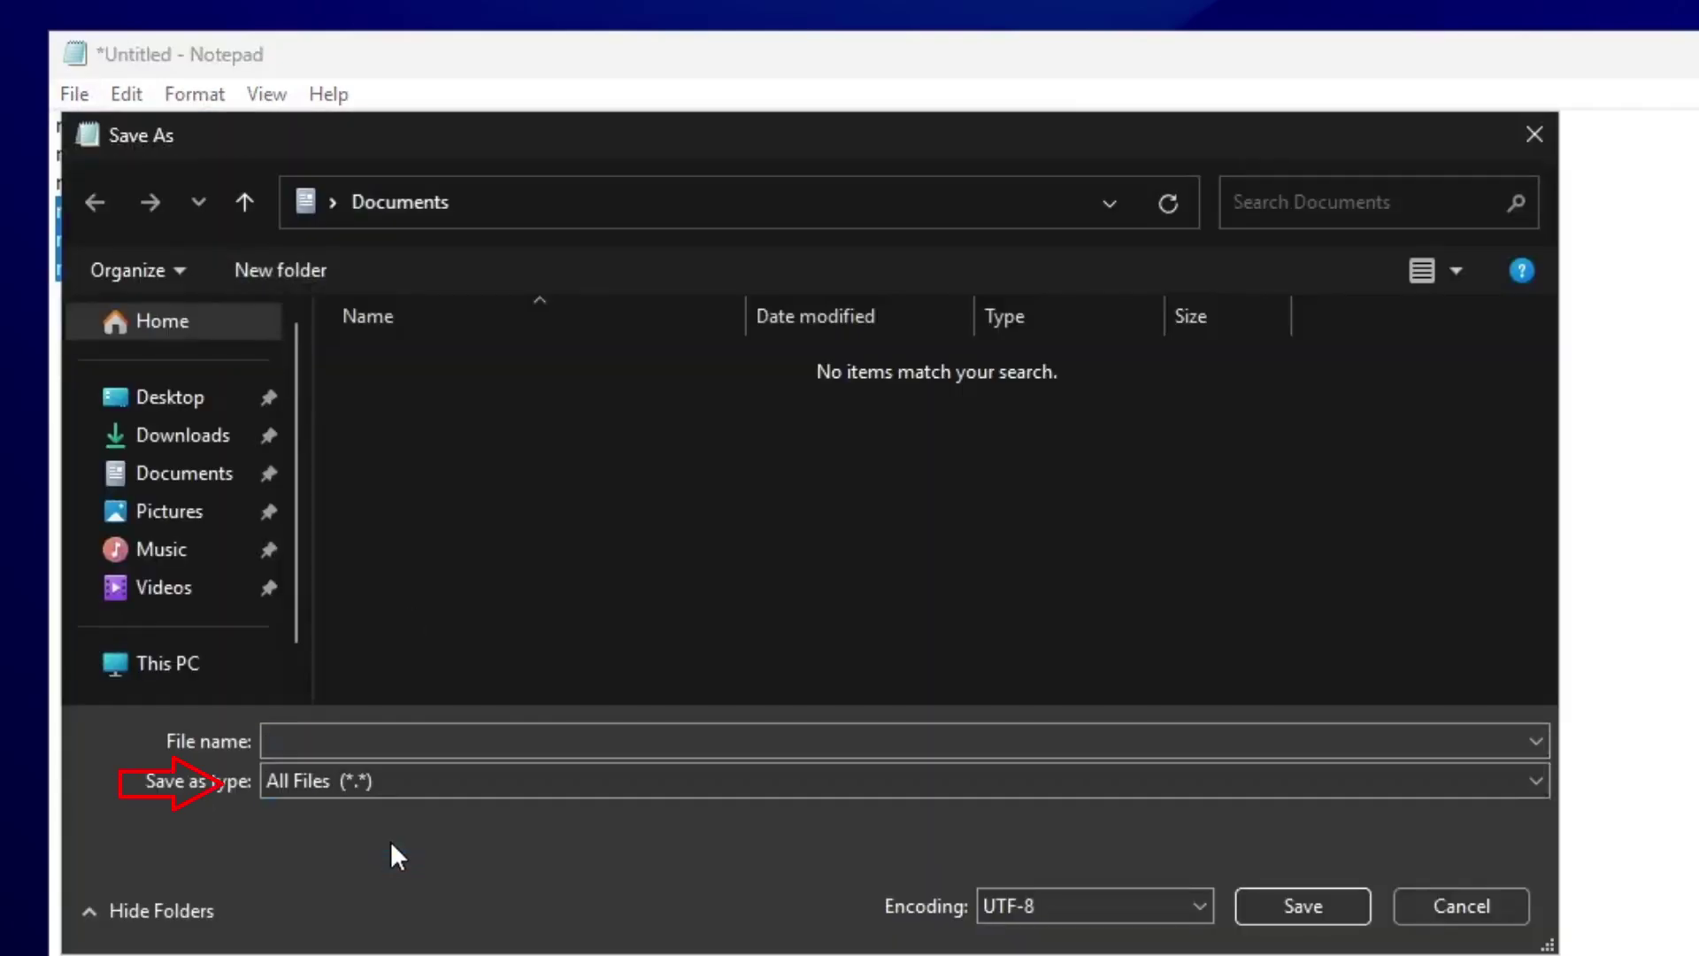
left_click(168, 397)
left_click(402, 741)
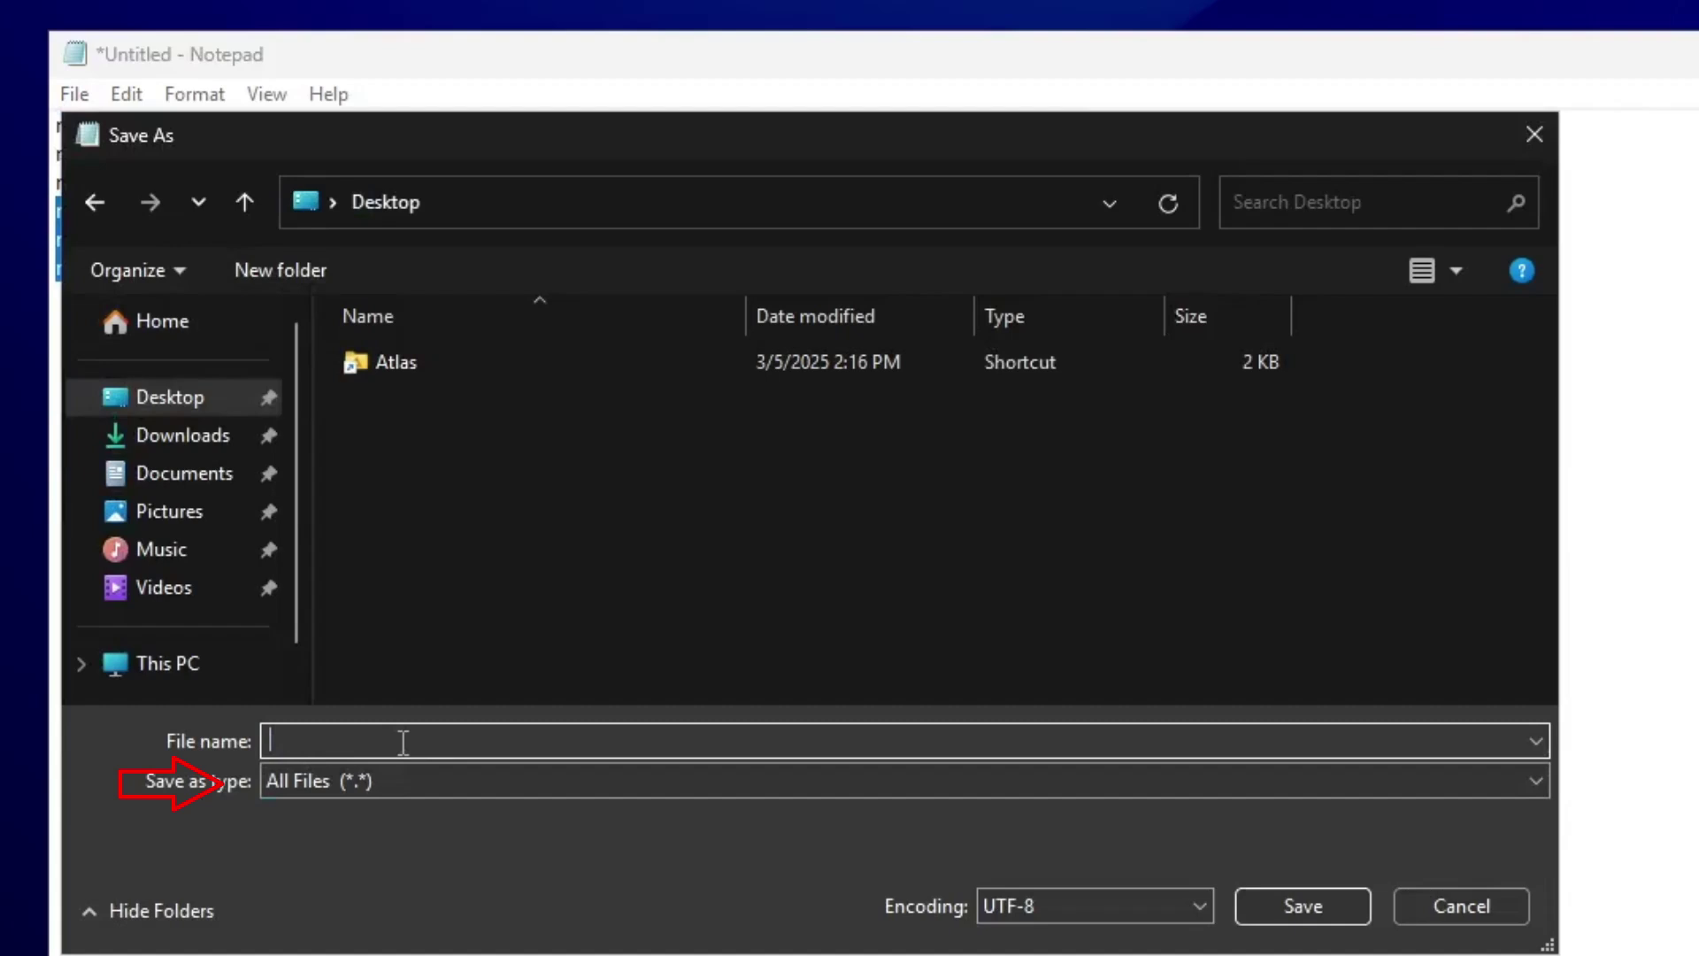
type("wmifix.")
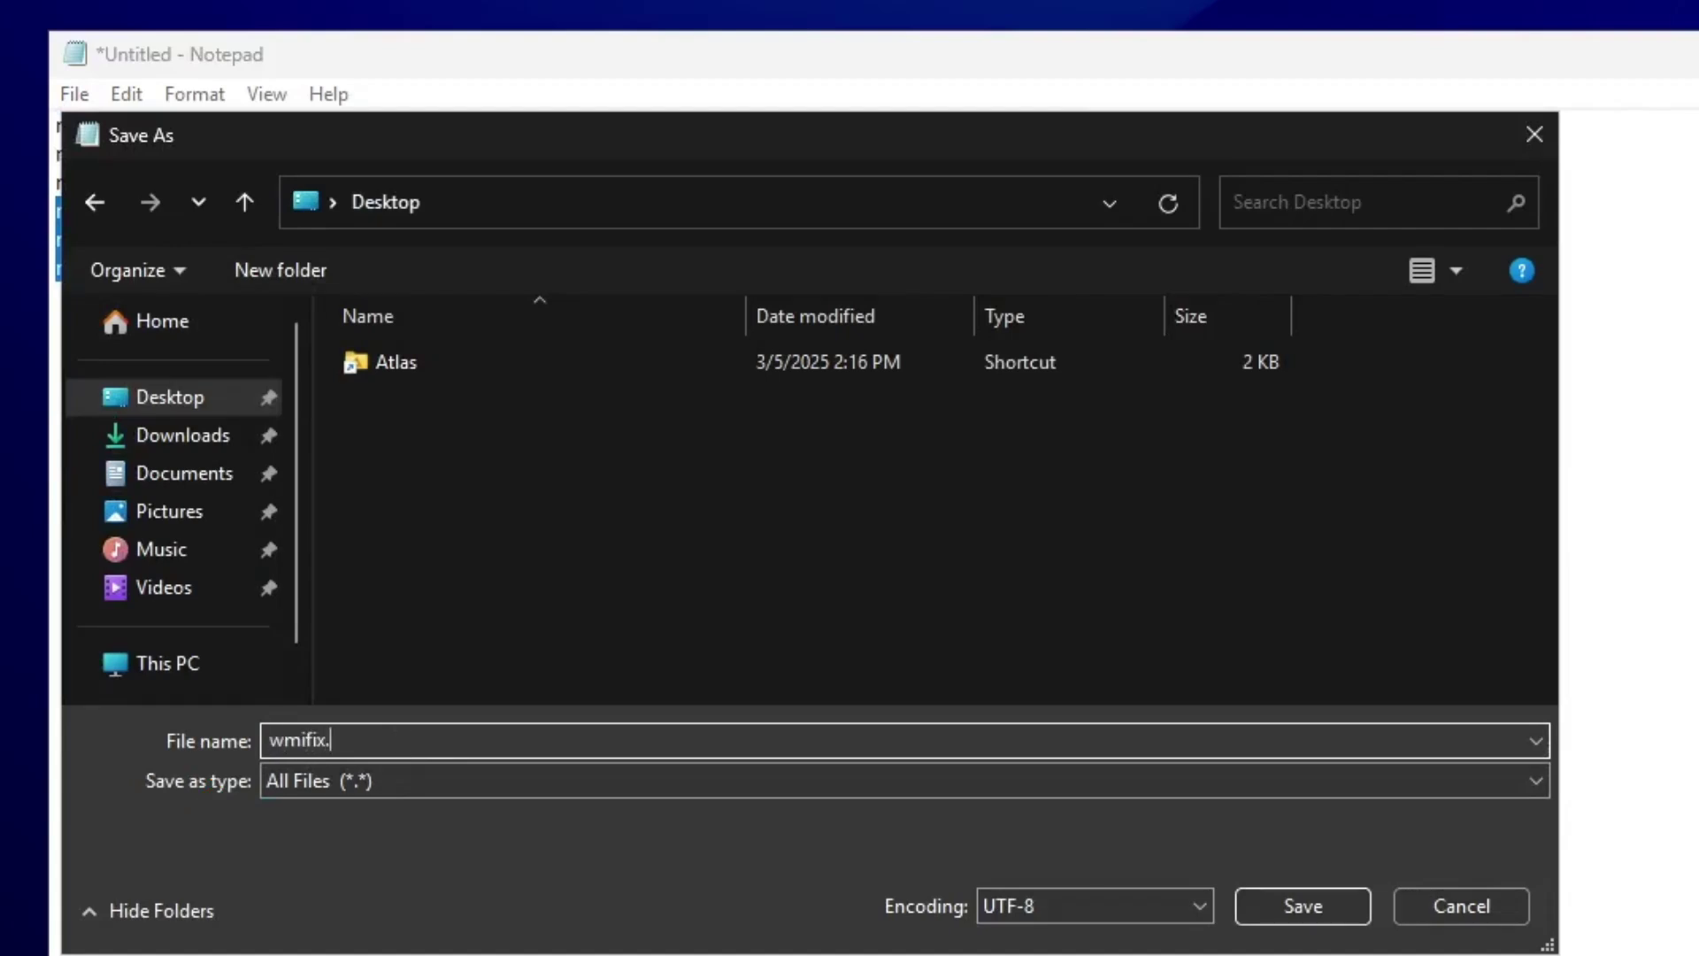
type("bat")
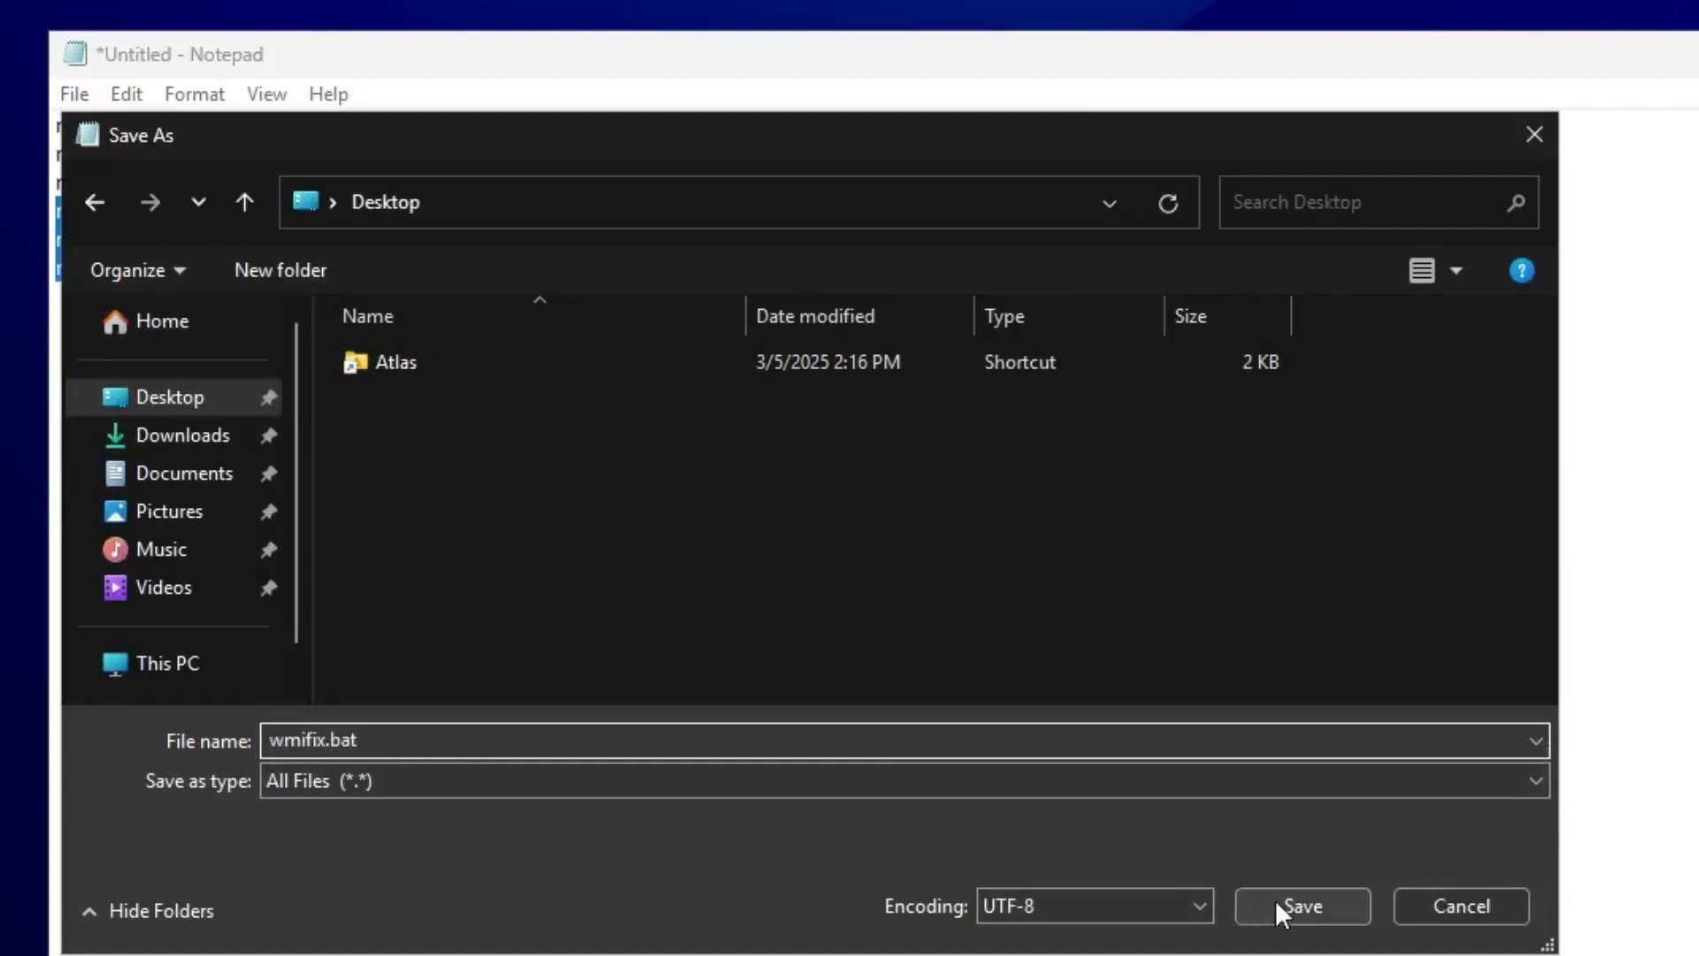
left_click(1302, 906)
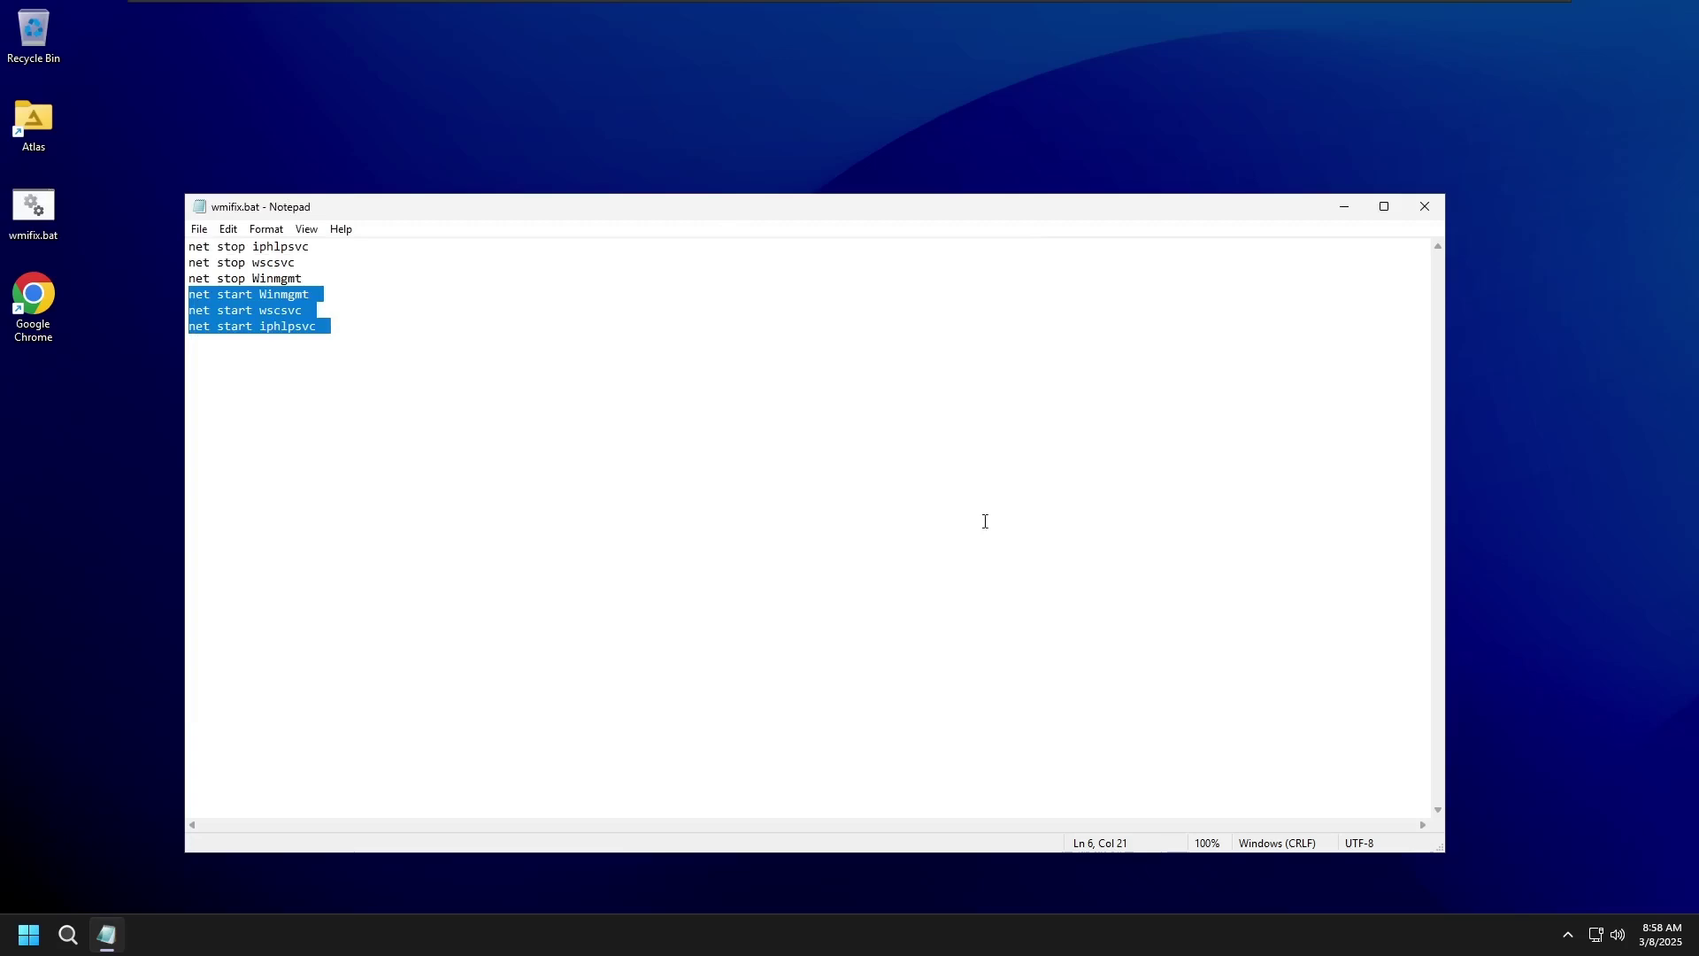
- Close Notepad and run wmifix.bat as administrator, approving the UAC prompt
left_click(1429, 206)
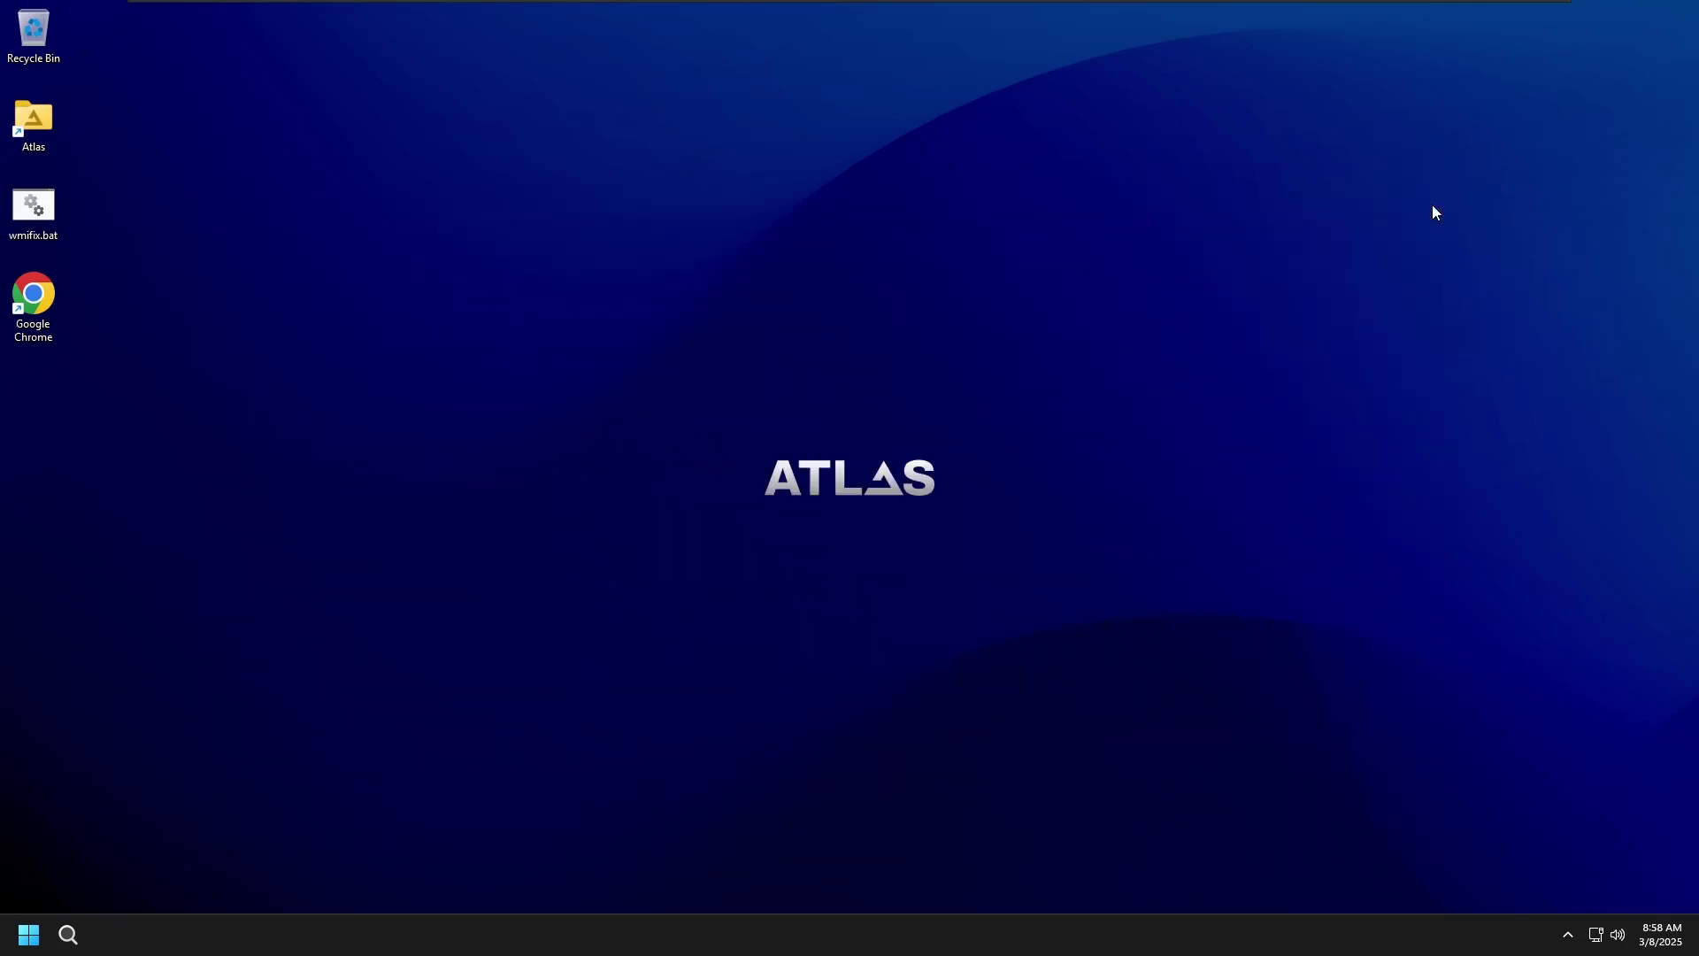
right_click(30, 206)
left_click(305, 423)
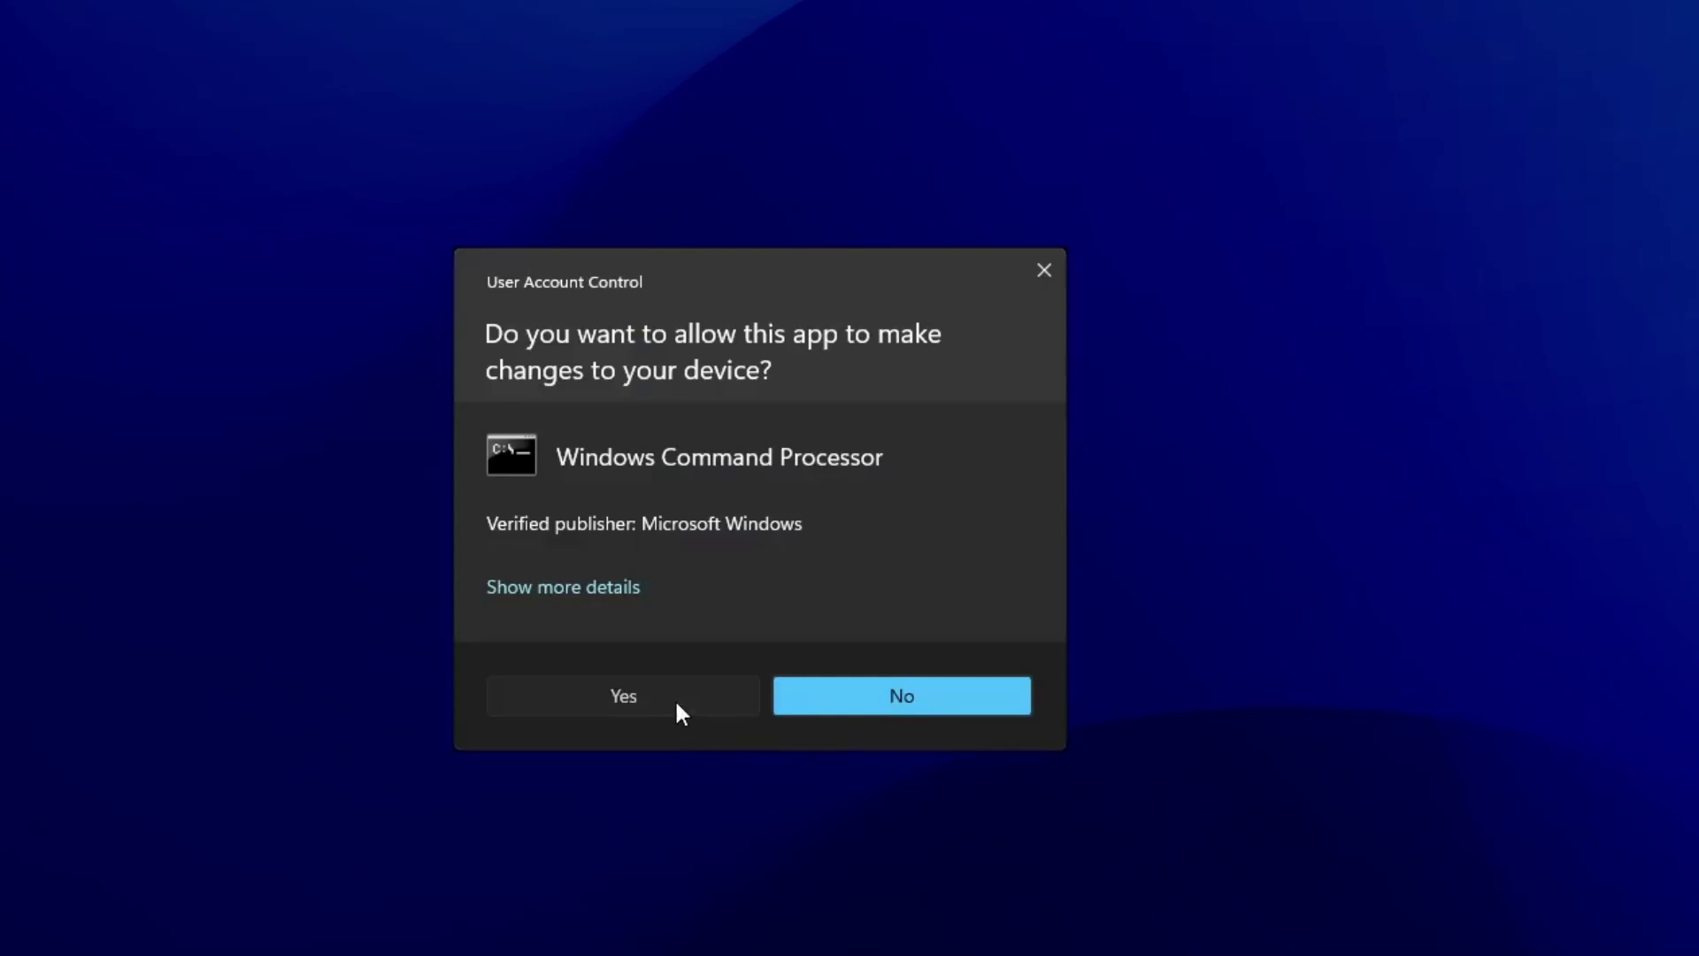
left_click(679, 708)
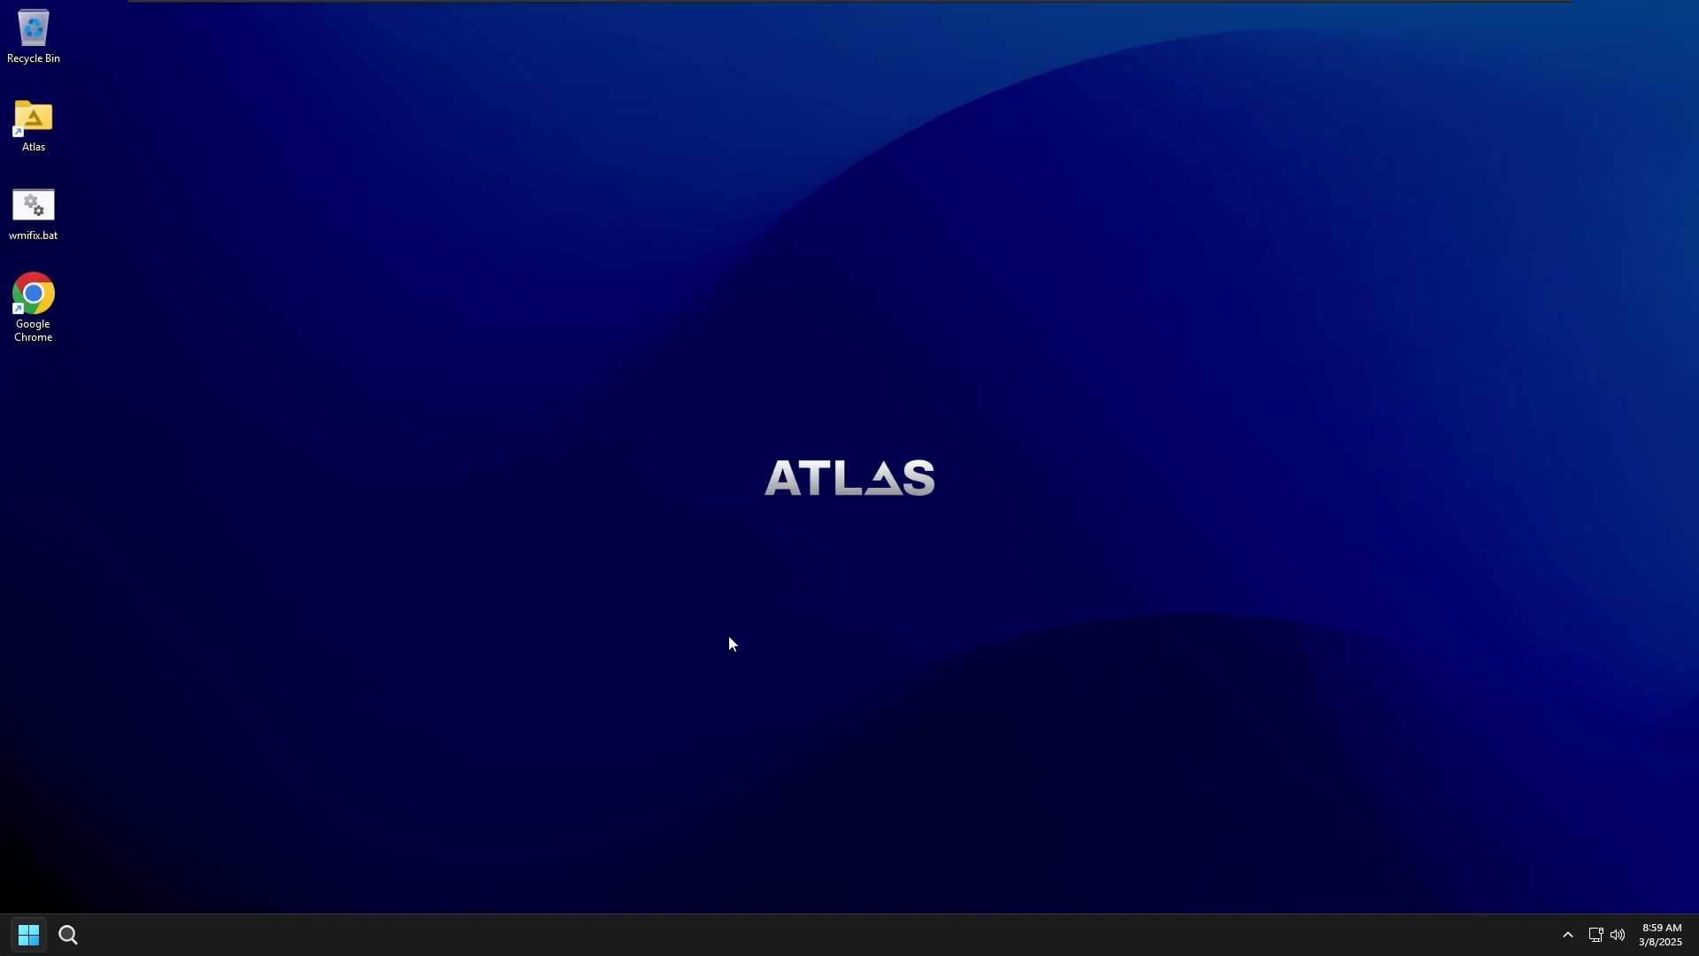
- Launch msconfig and list only non-Microsoft services on the Services tab
key("super+r")
type("ms")
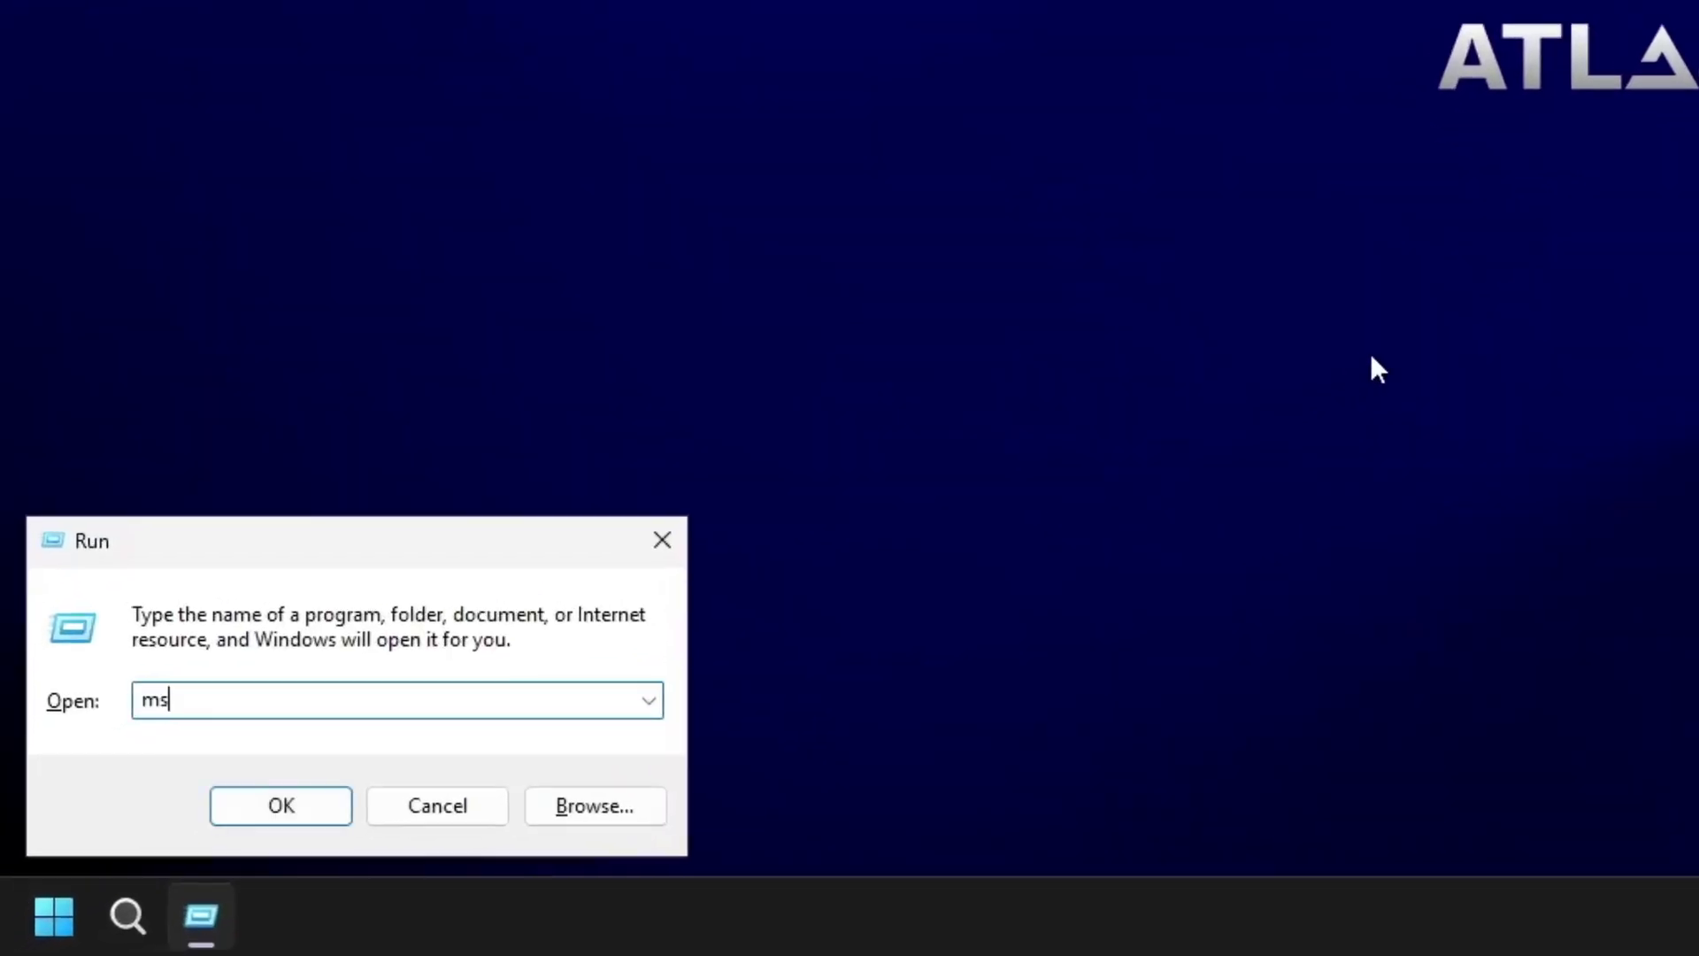
type("config")
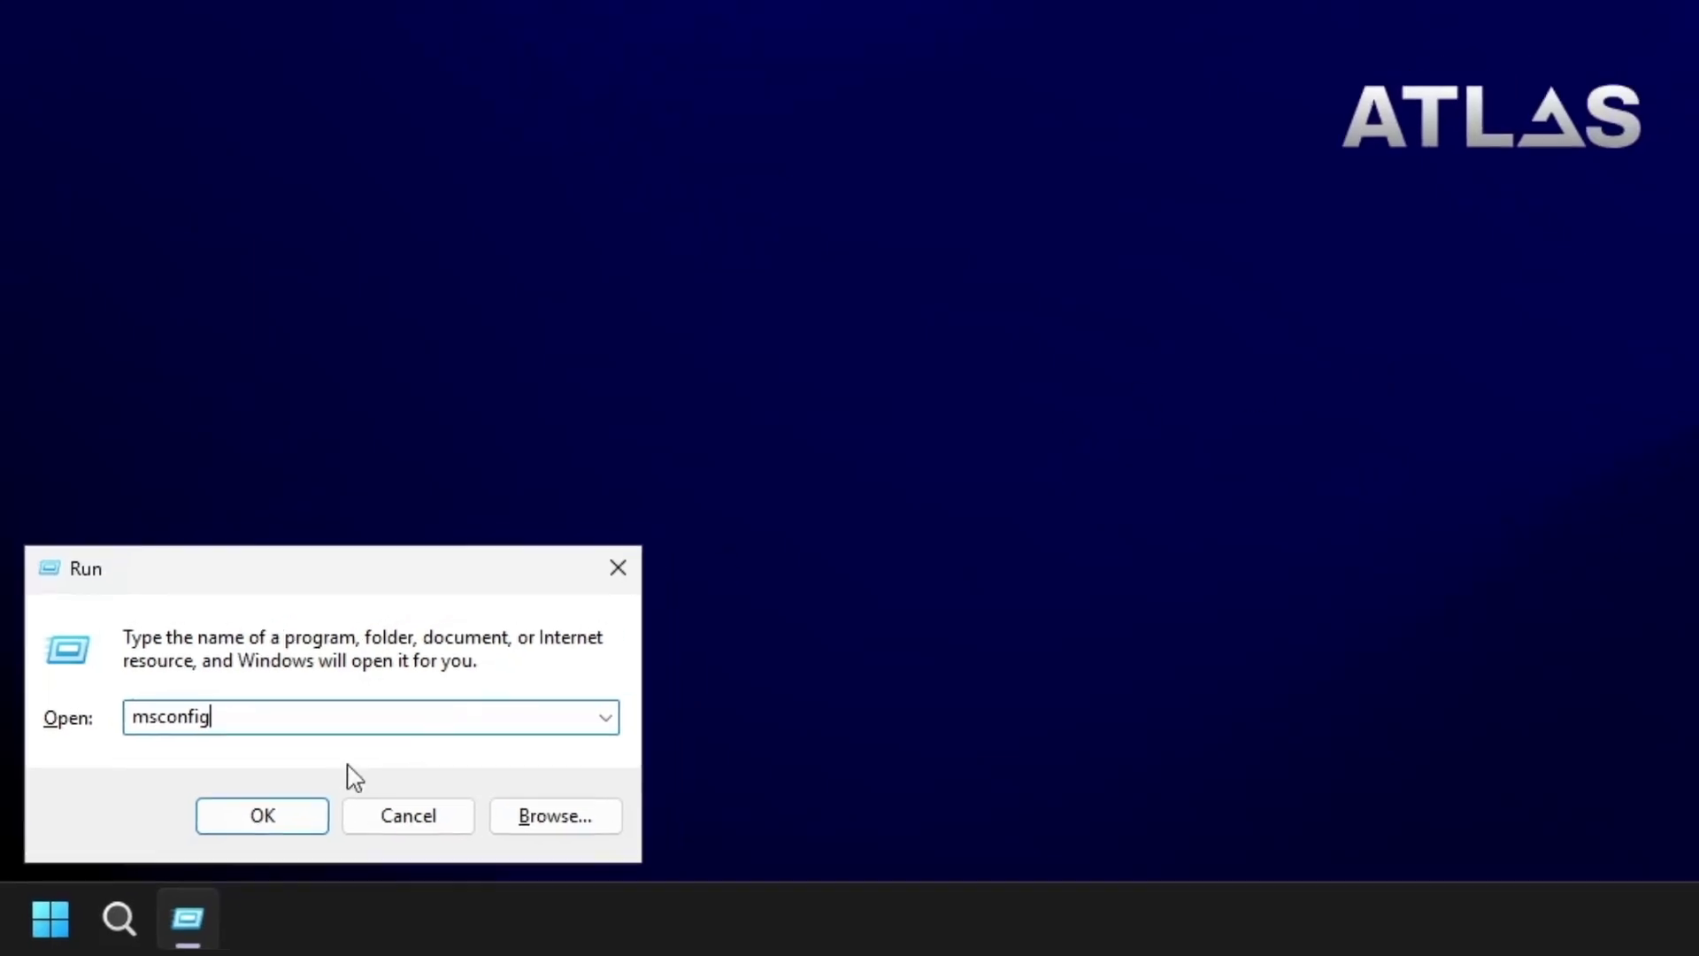
key("Return")
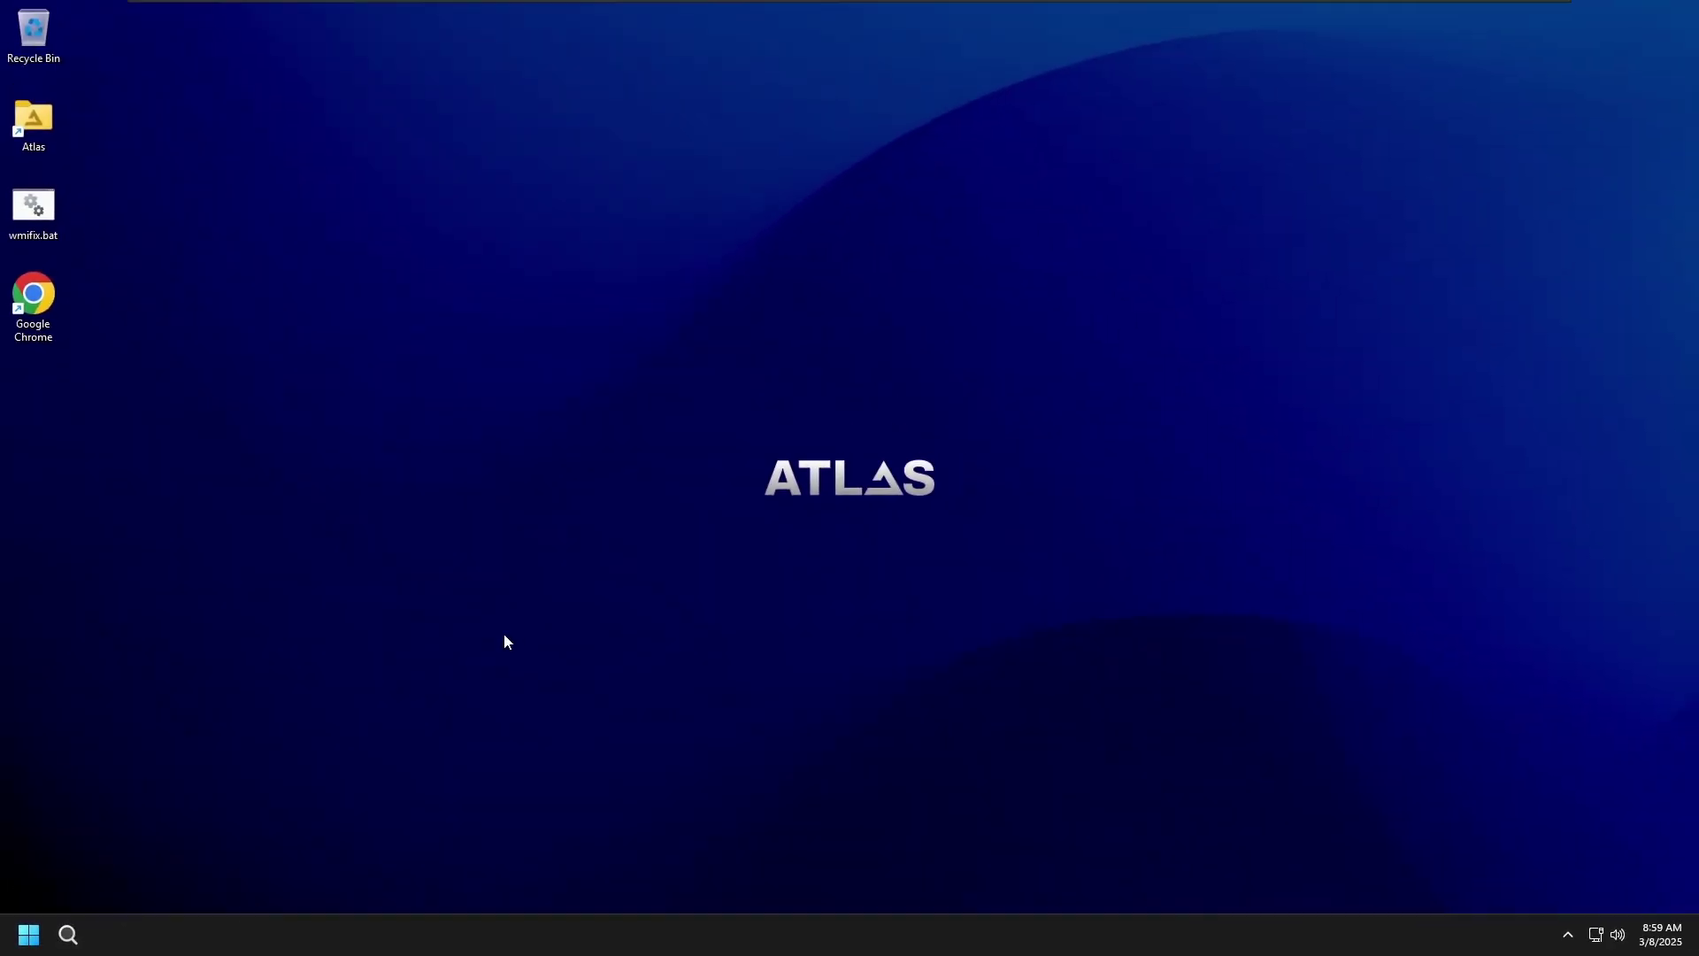
left_click(713, 331)
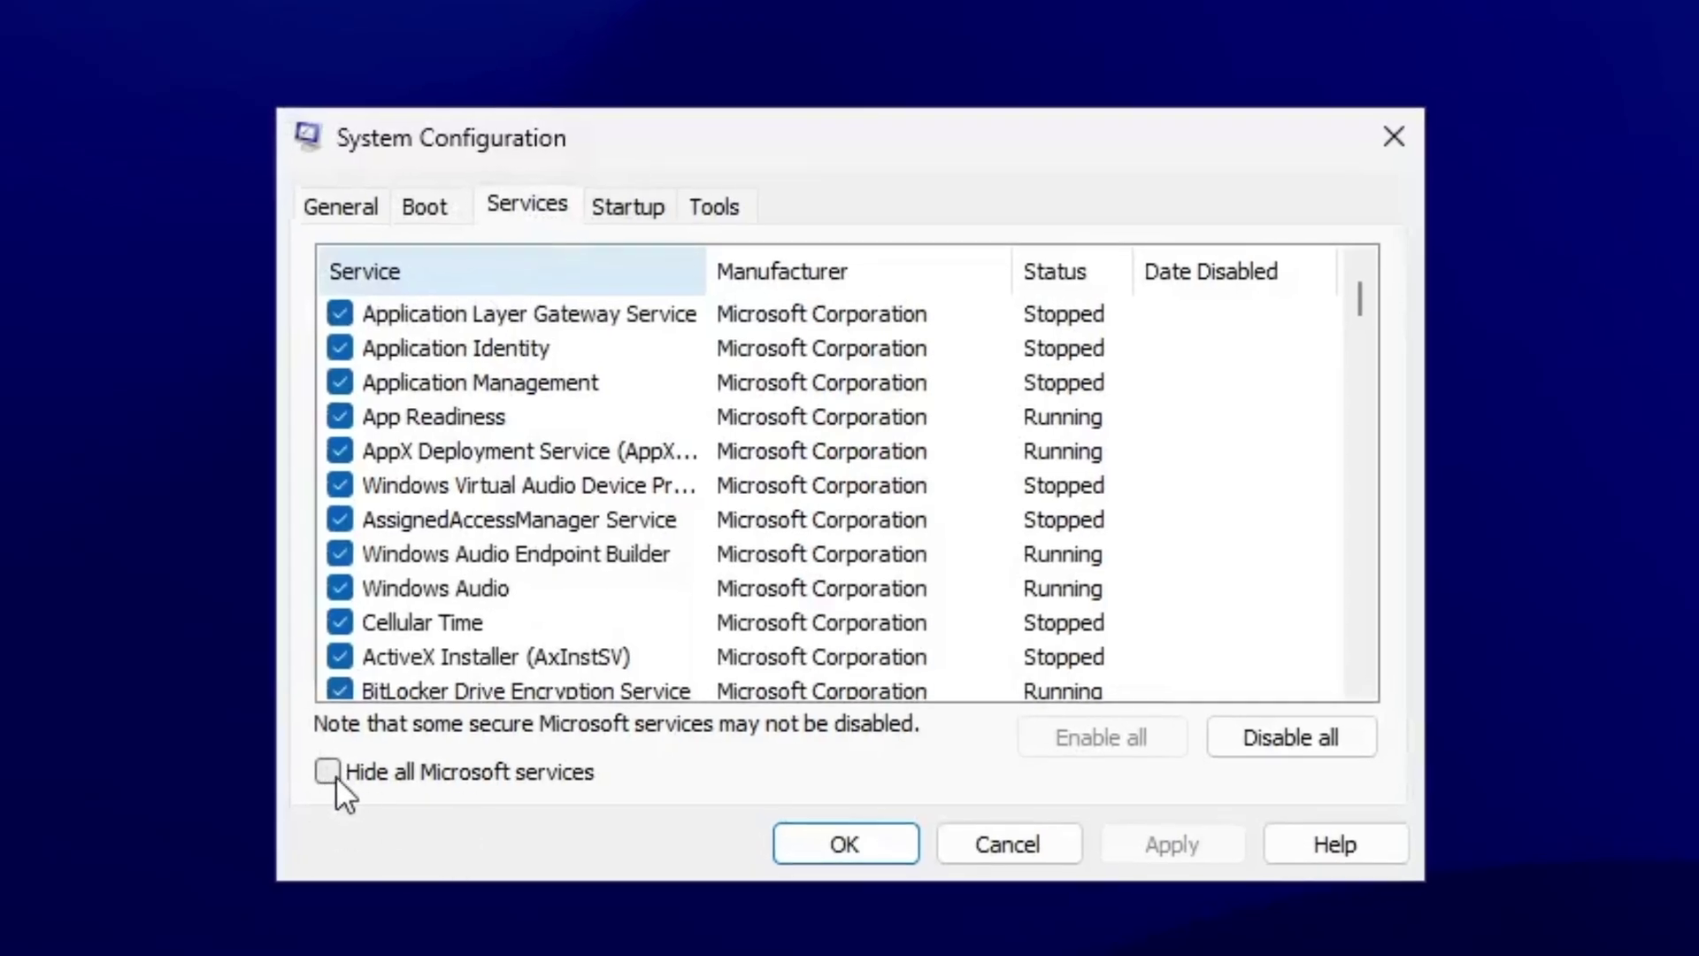
left_click(334, 774)
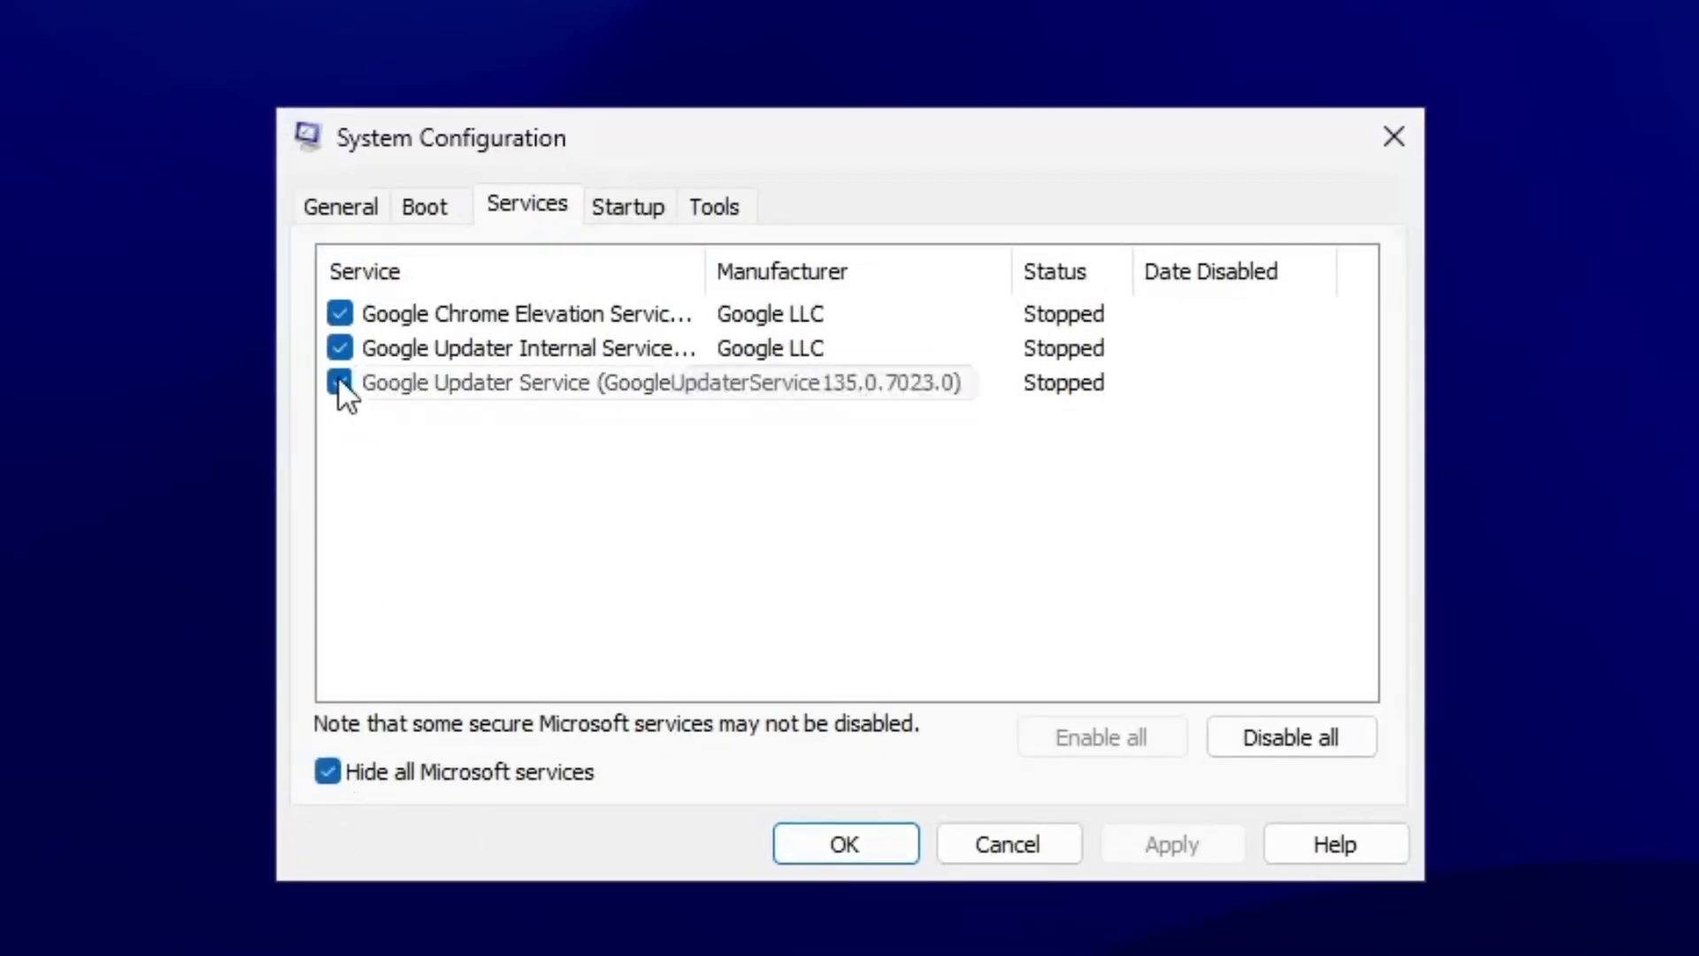
- Disable the three Google services, apply, then open Task Manager from the Startup tab
left_click(339, 383)
left_click(339, 347)
left_click(339, 313)
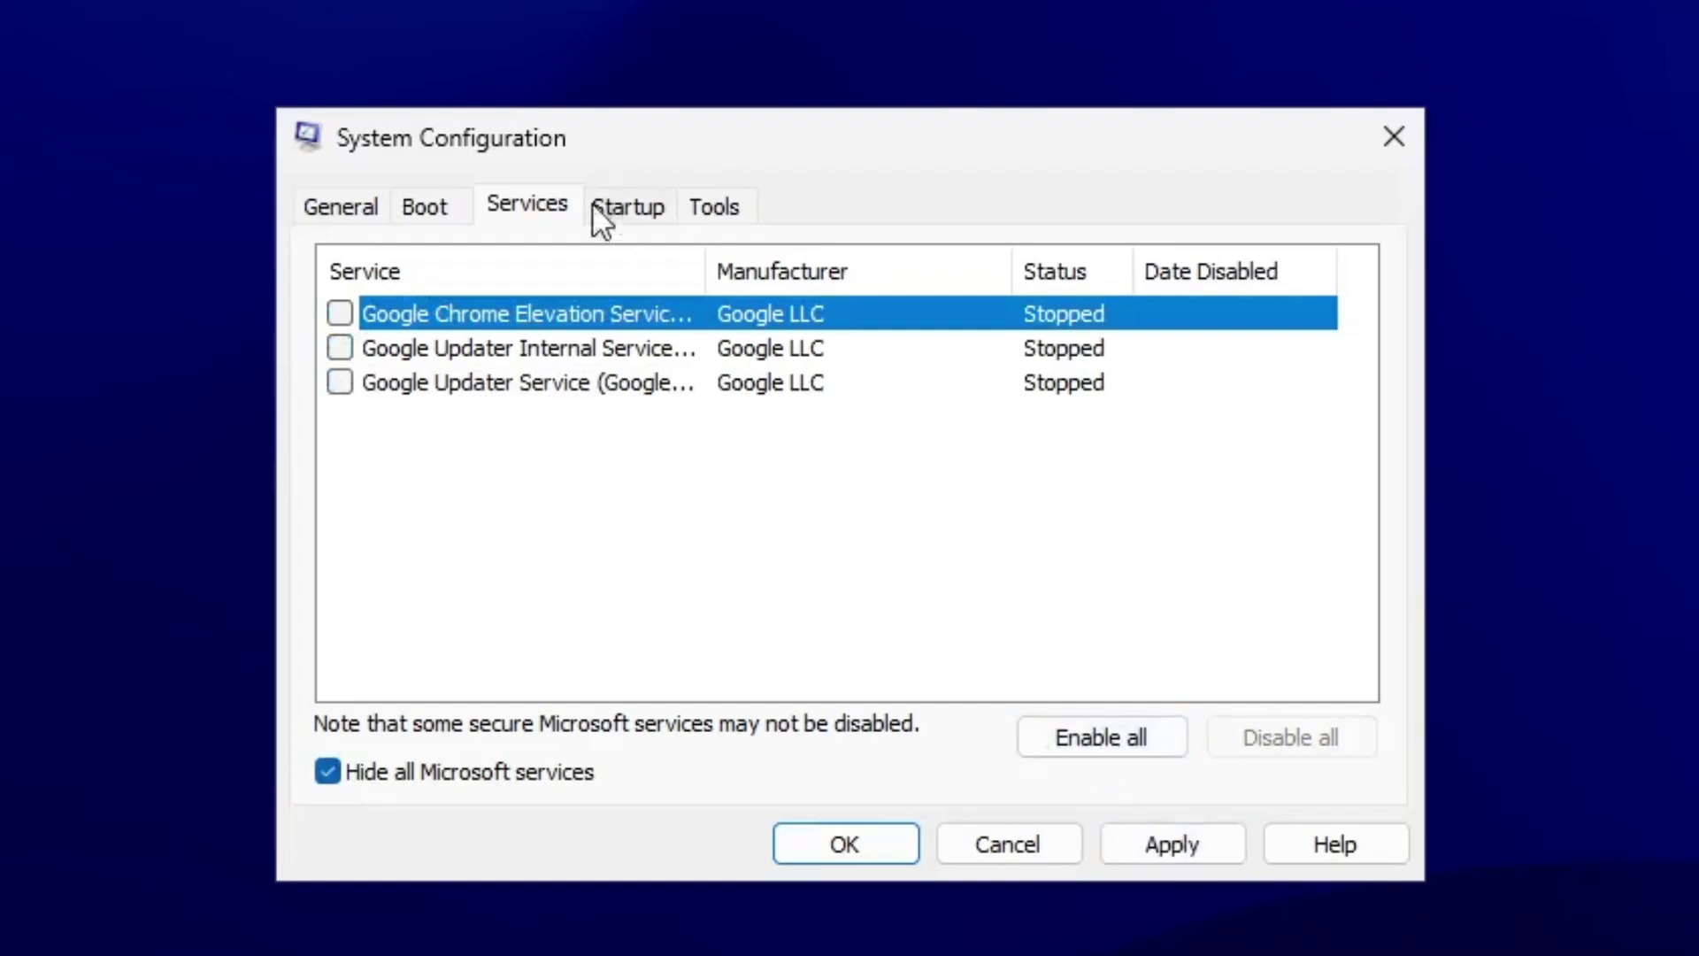
left_click(1190, 853)
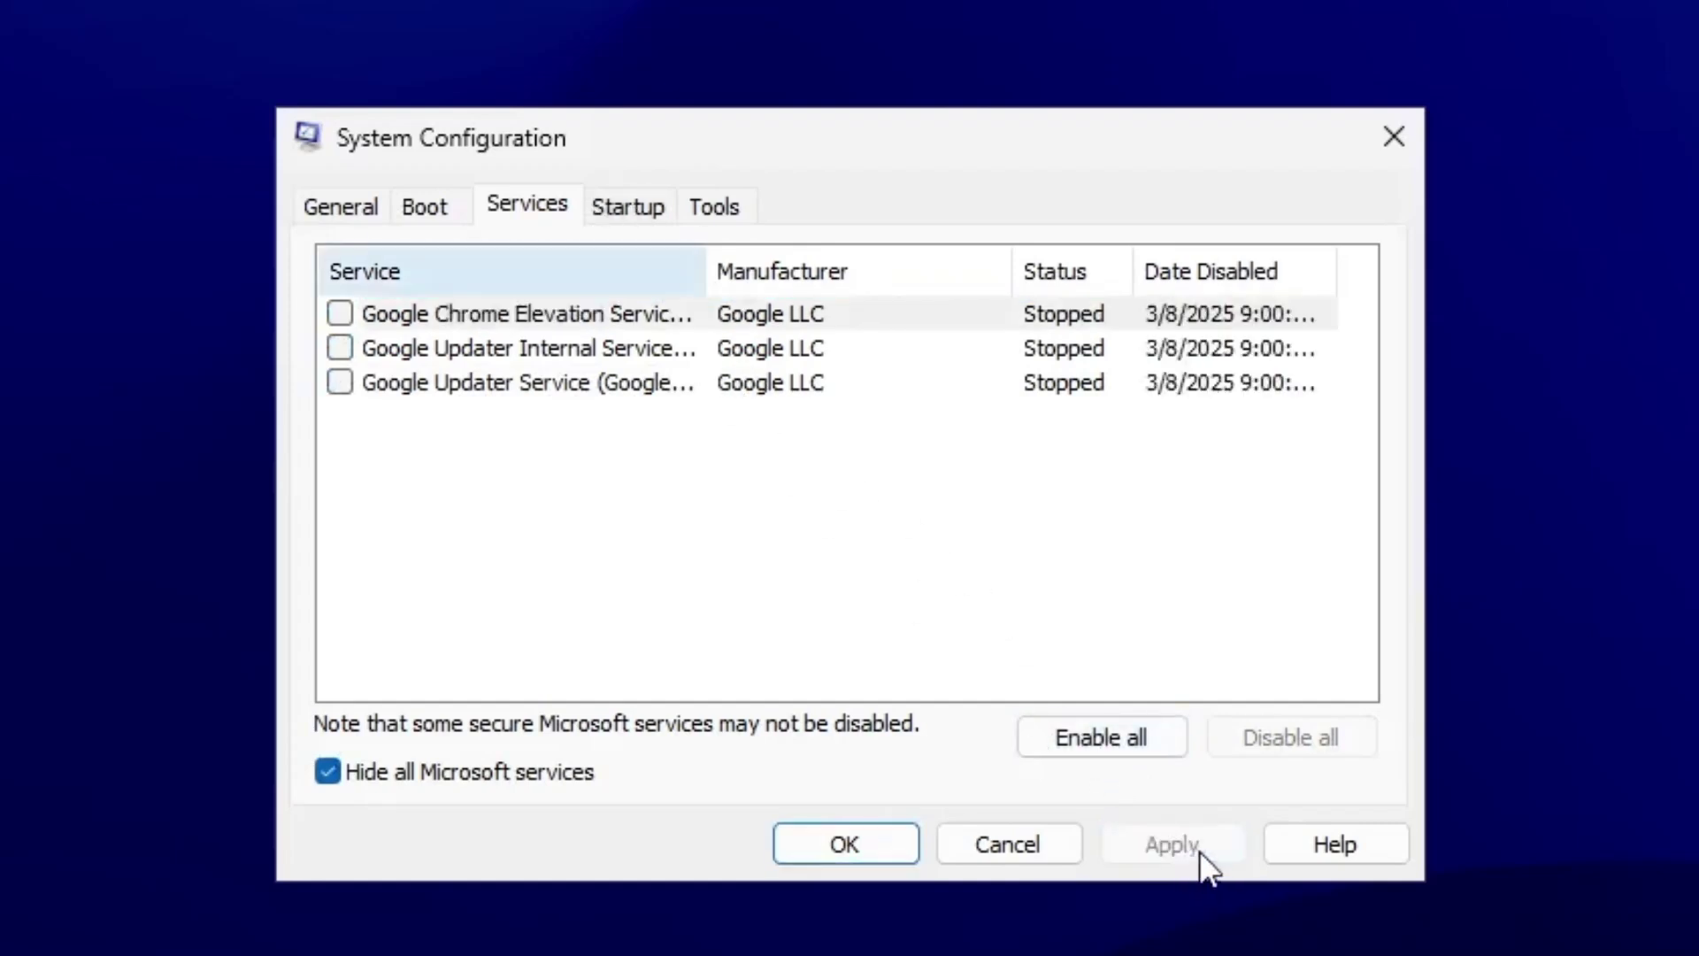
left_click(627, 209)
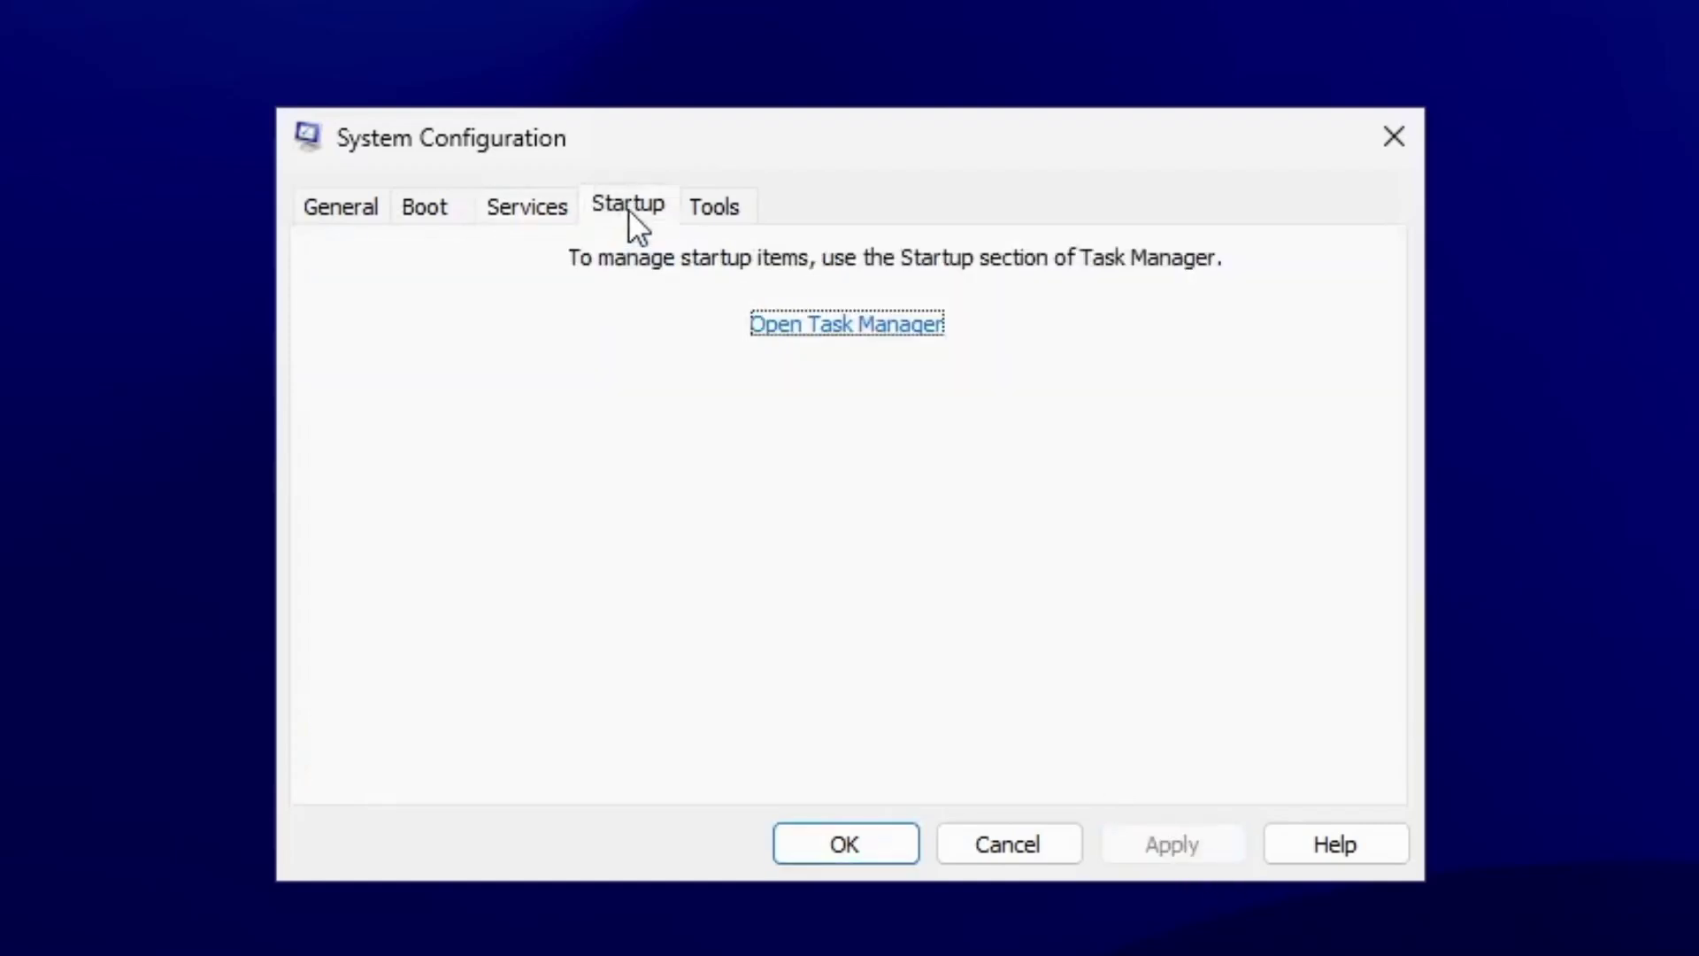
left_click(823, 325)
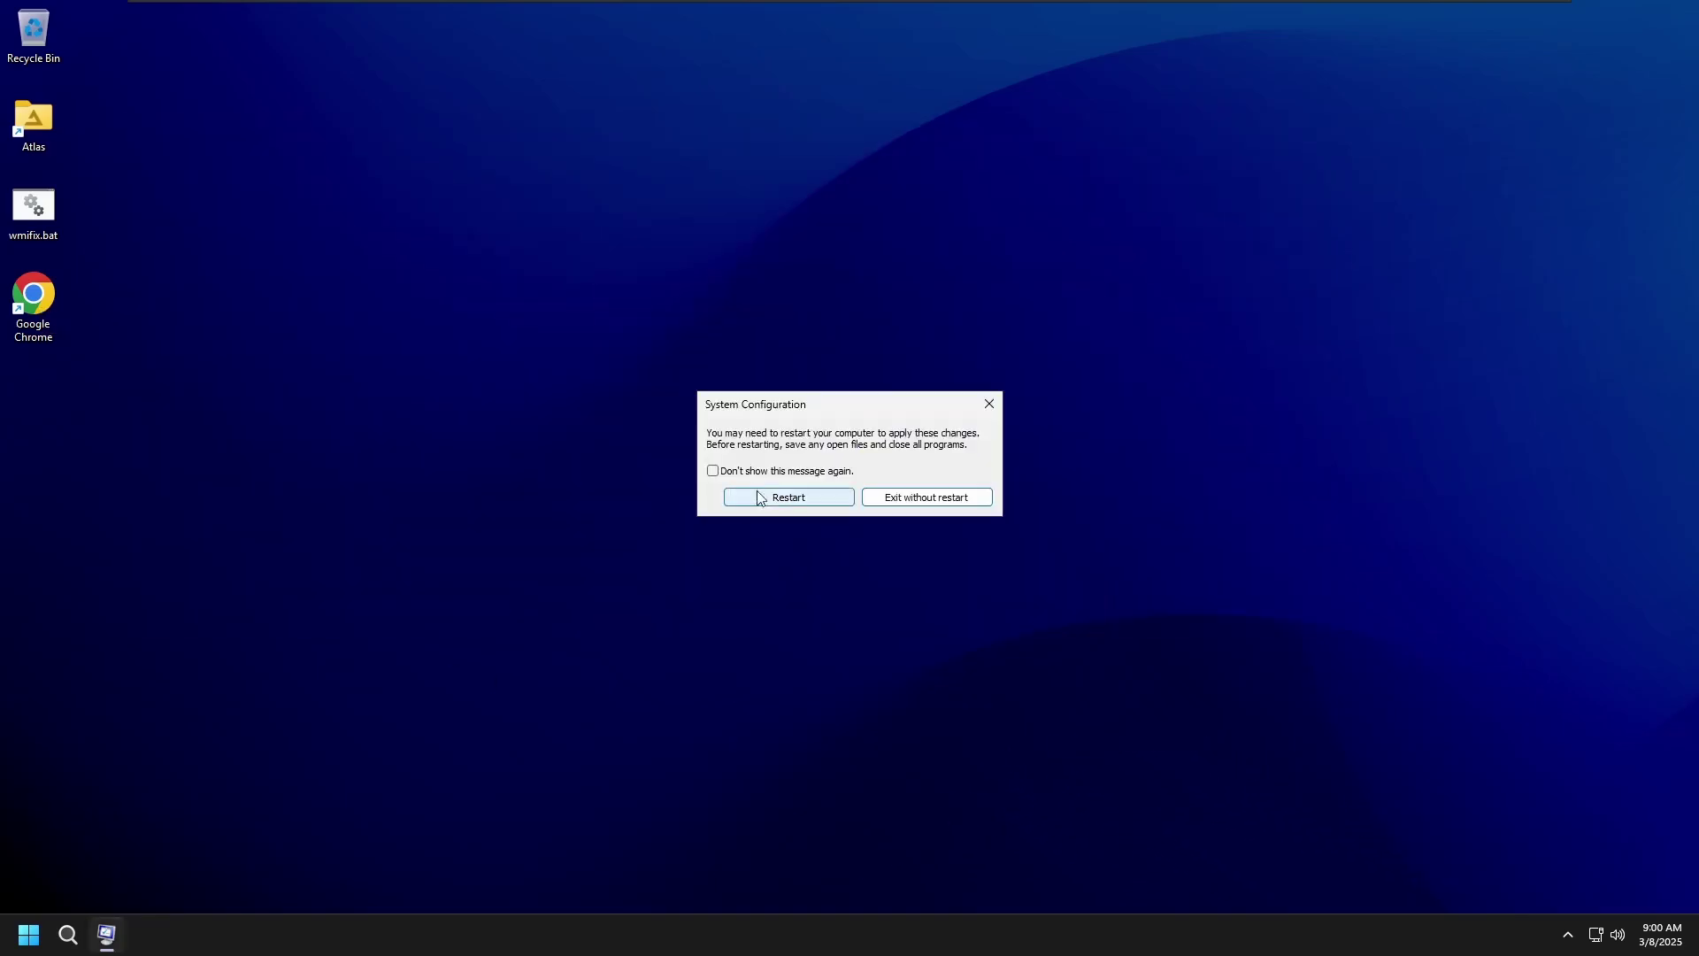
- Restart the computer so the service changes take effect
left_click(982, 571)
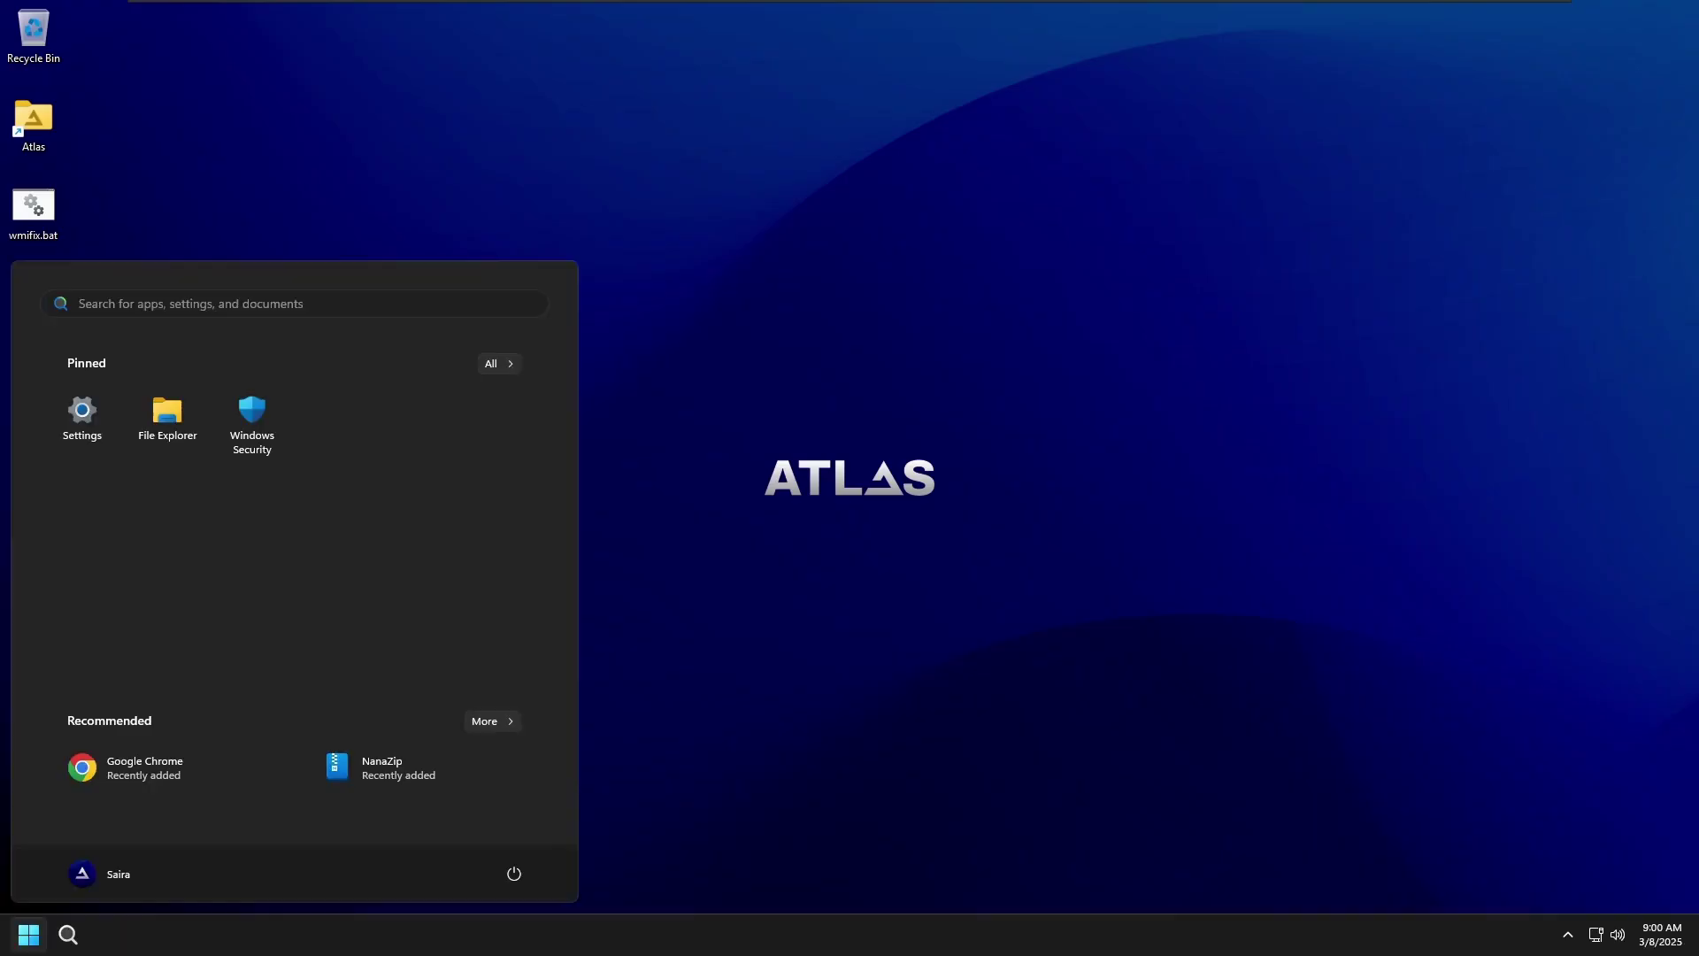
right_click(1230, 931)
left_click(1275, 867)
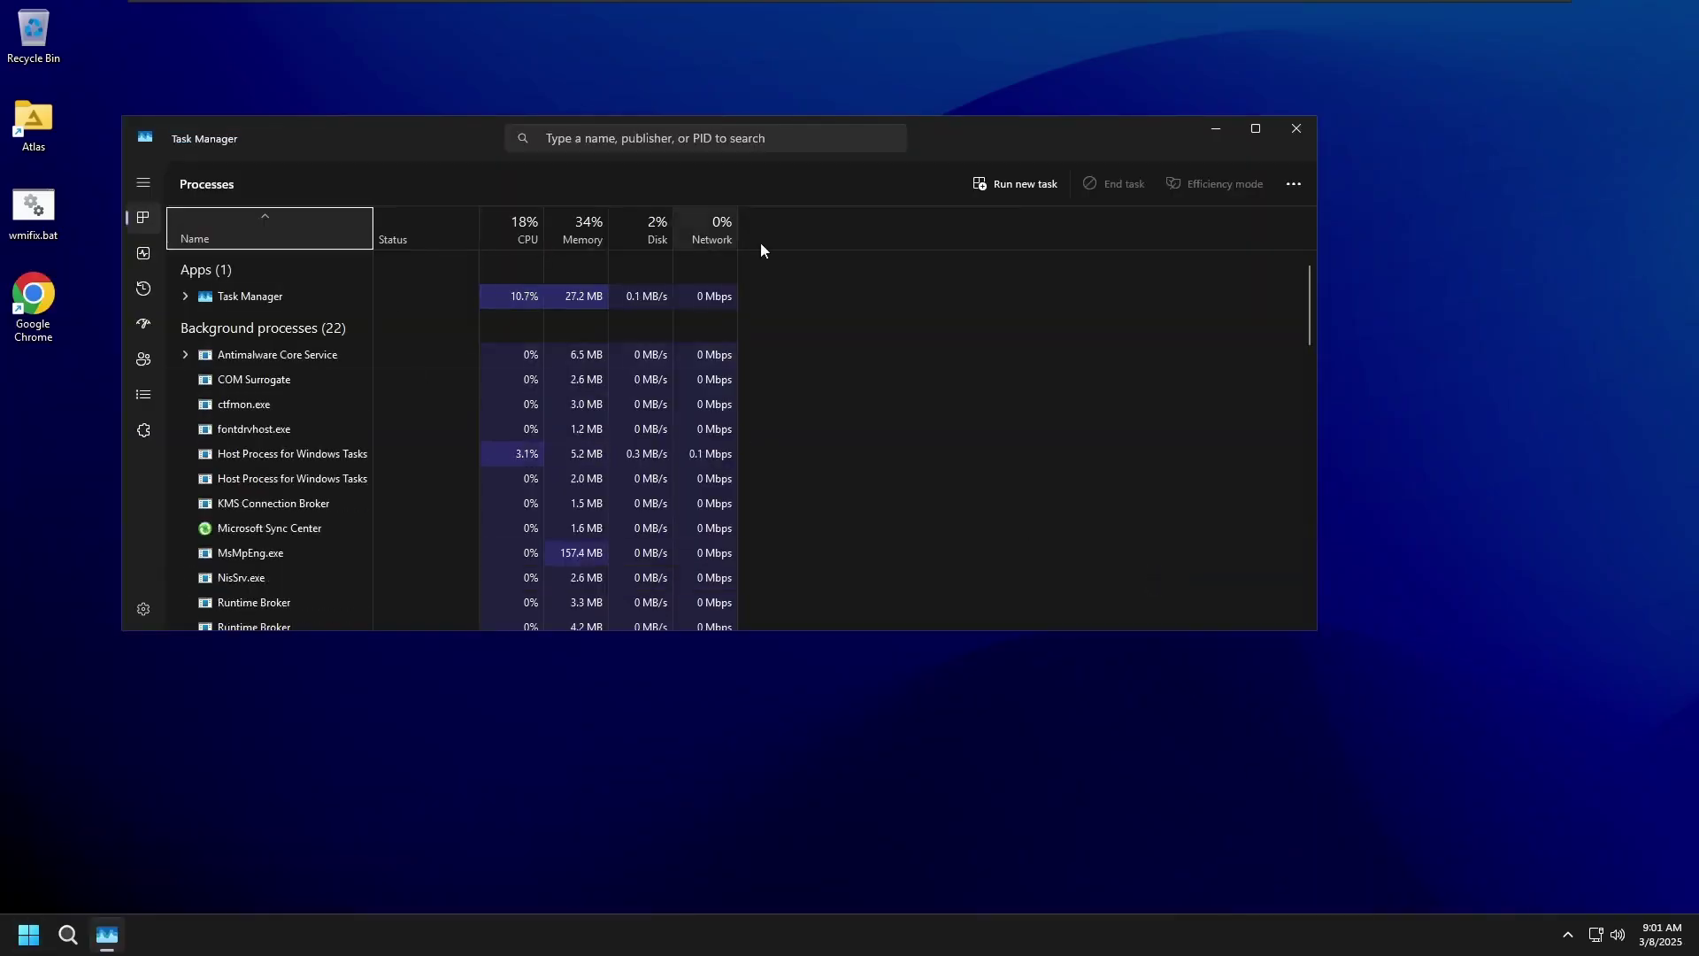
- Relaunch msconfig, hide Microsoft services, and re-enable and apply all three Google services
key("super")
type("msconfig")
key("Return")
left_click(709, 327)
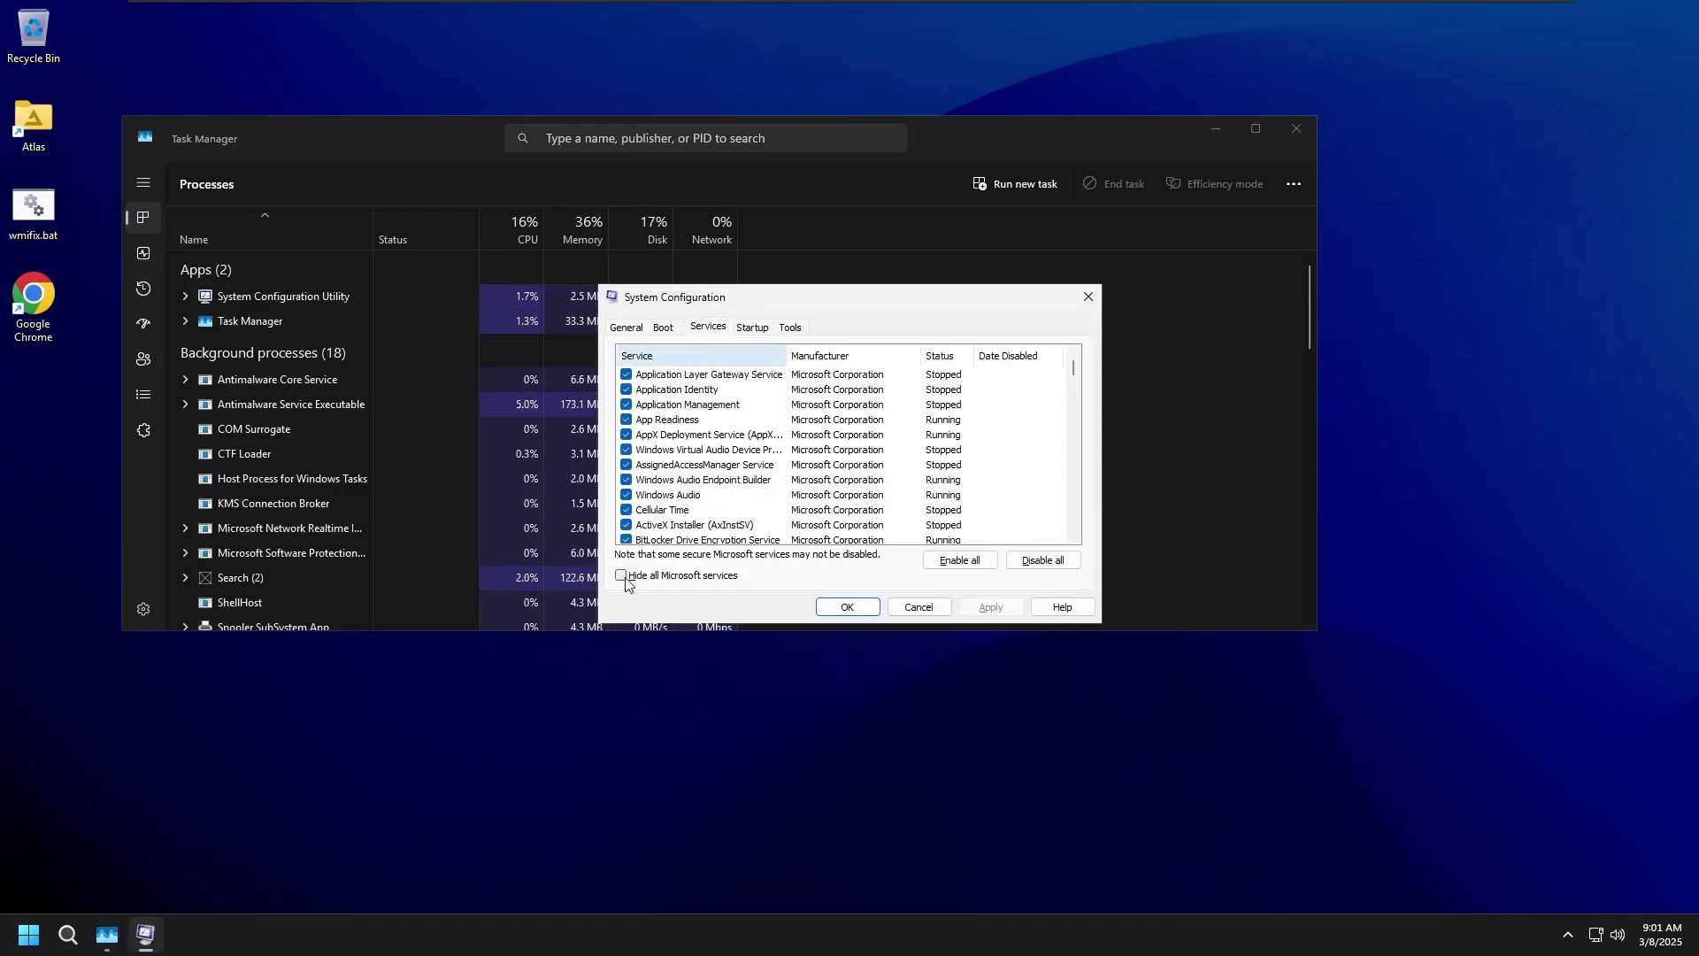
left_click(621, 576)
left_click(990, 608)
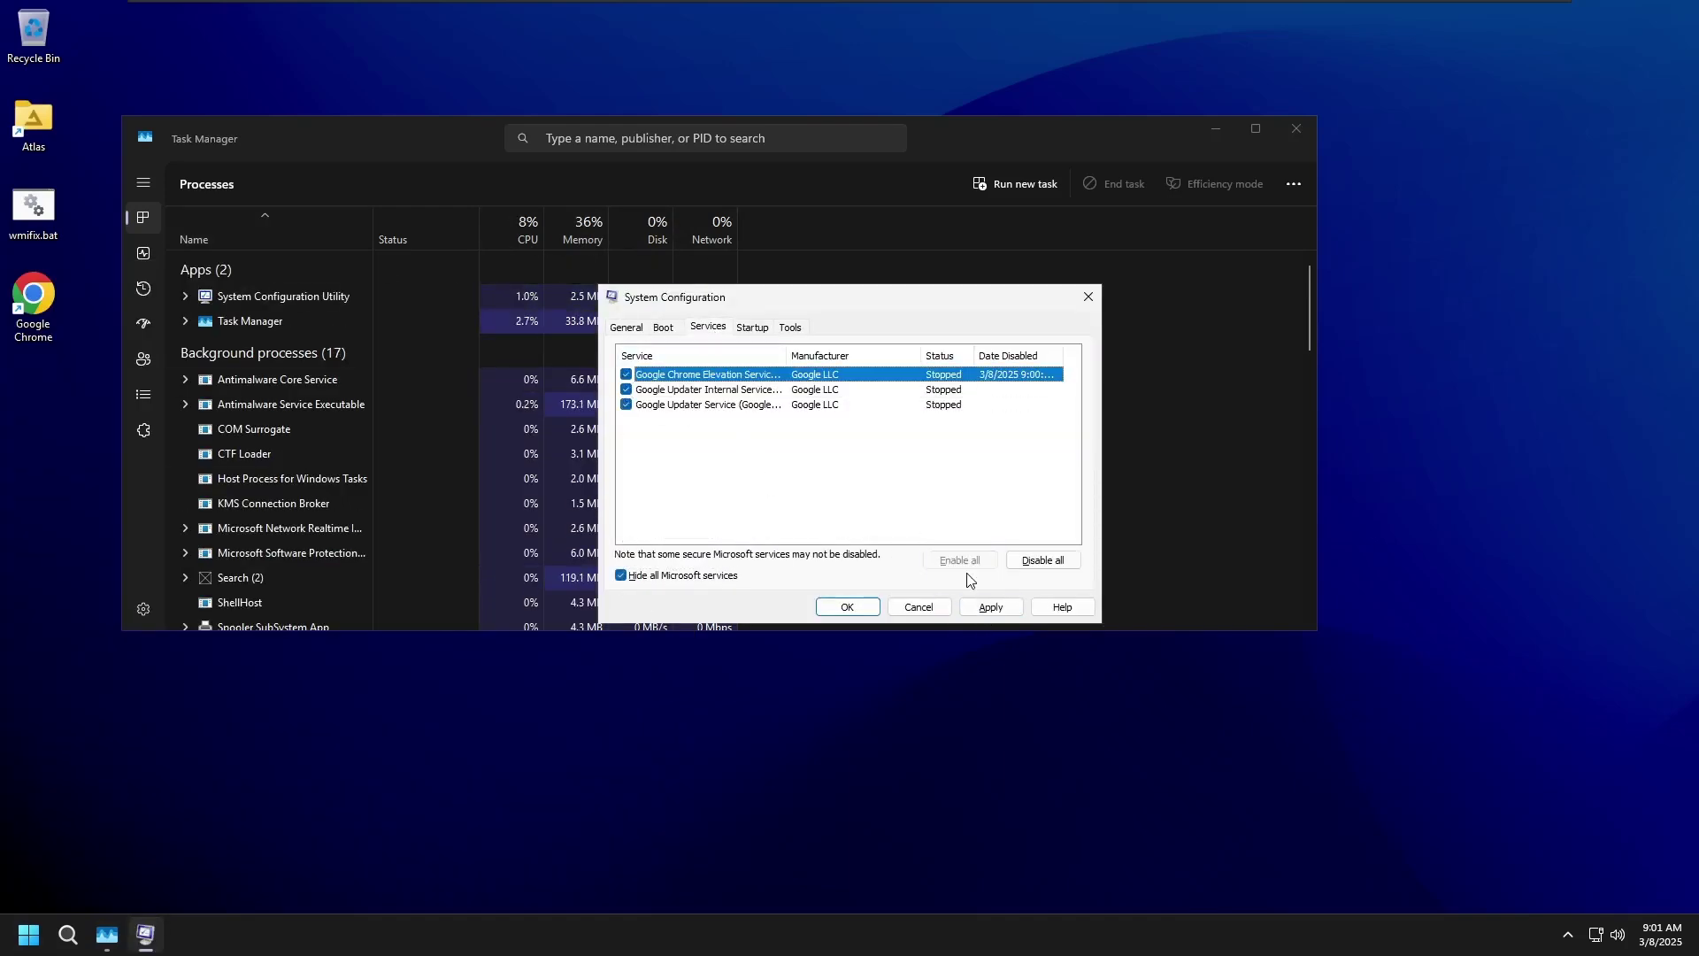
left_click(847, 607)
- View Task Manager's startup apps, then close Task Manager and the Start menu
left_click(146, 324)
left_click(1297, 129)
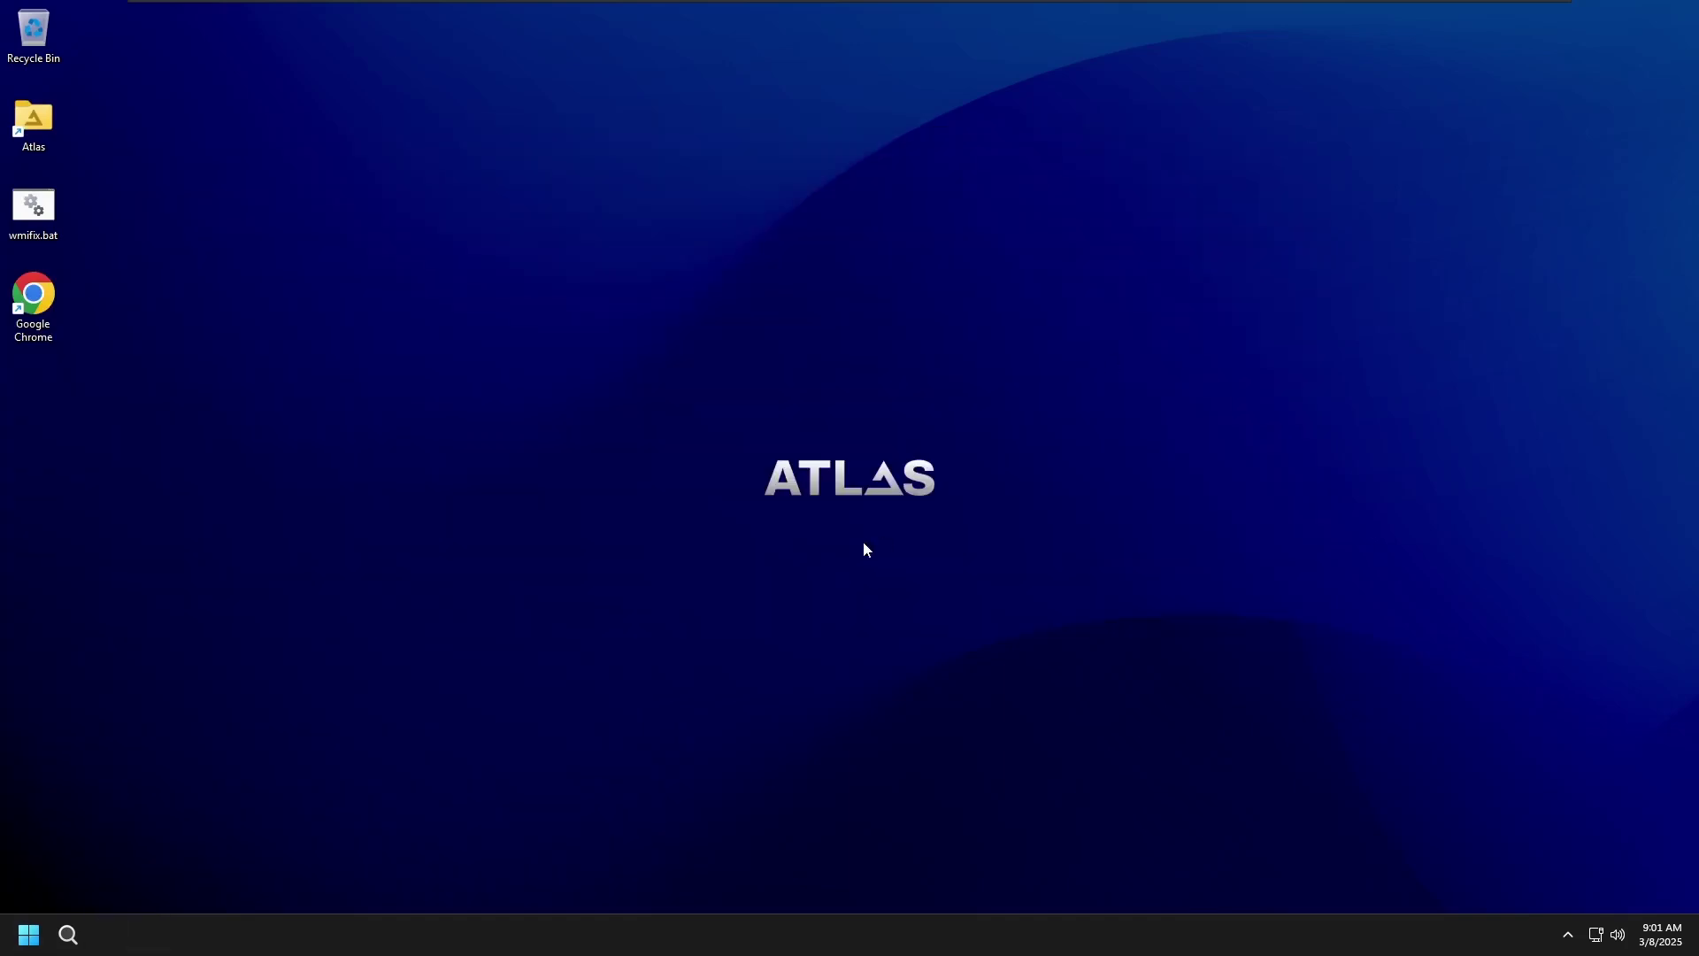
key("super")
key("Escape")
- Run 'sc config Wmi start= demand' in an administrator Command Prompt, then exit
key("super")
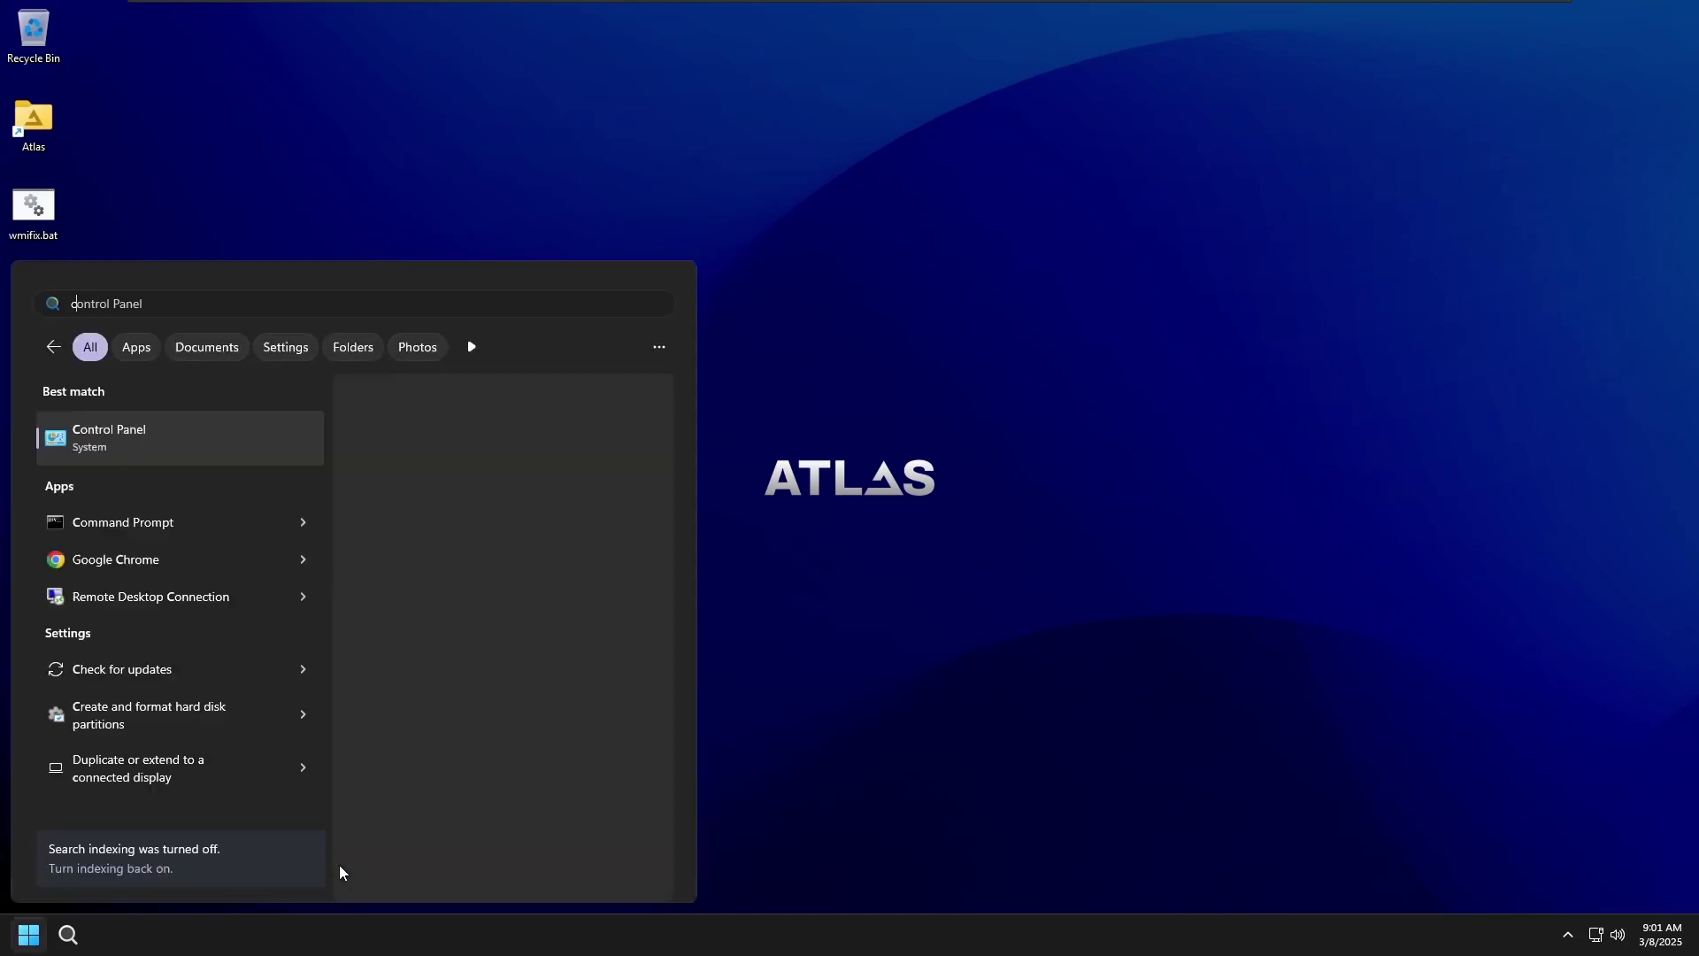
type("cm")
right_click(196, 442)
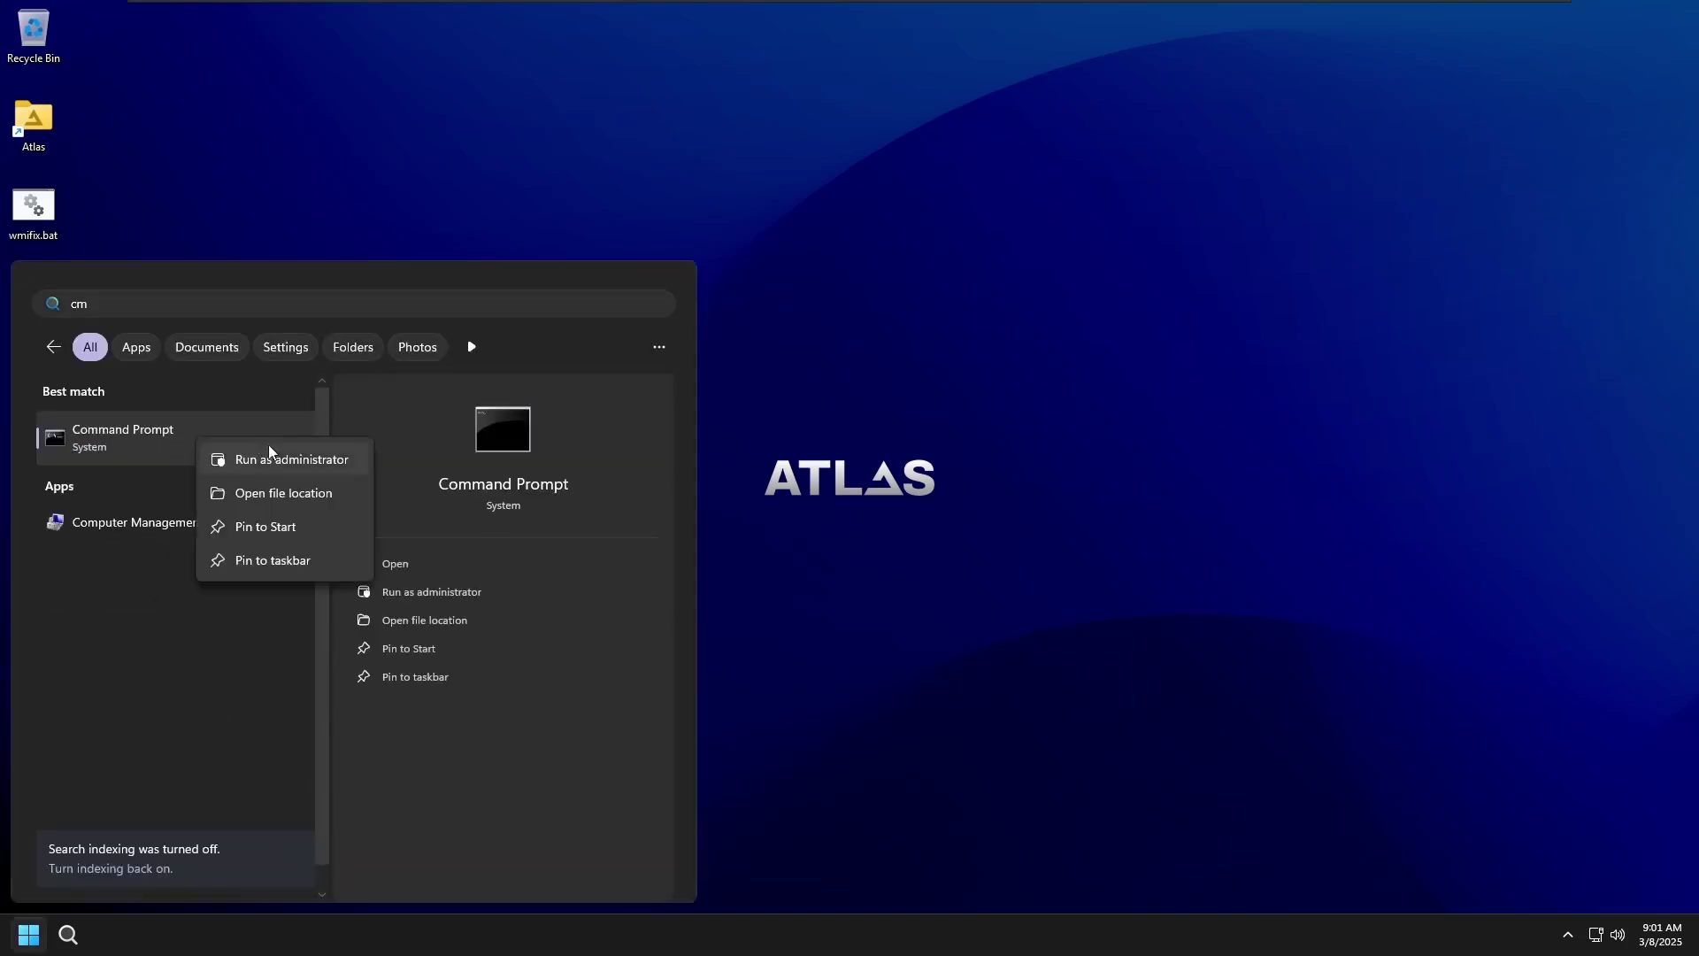
left_click(311, 467)
left_click(718, 613)
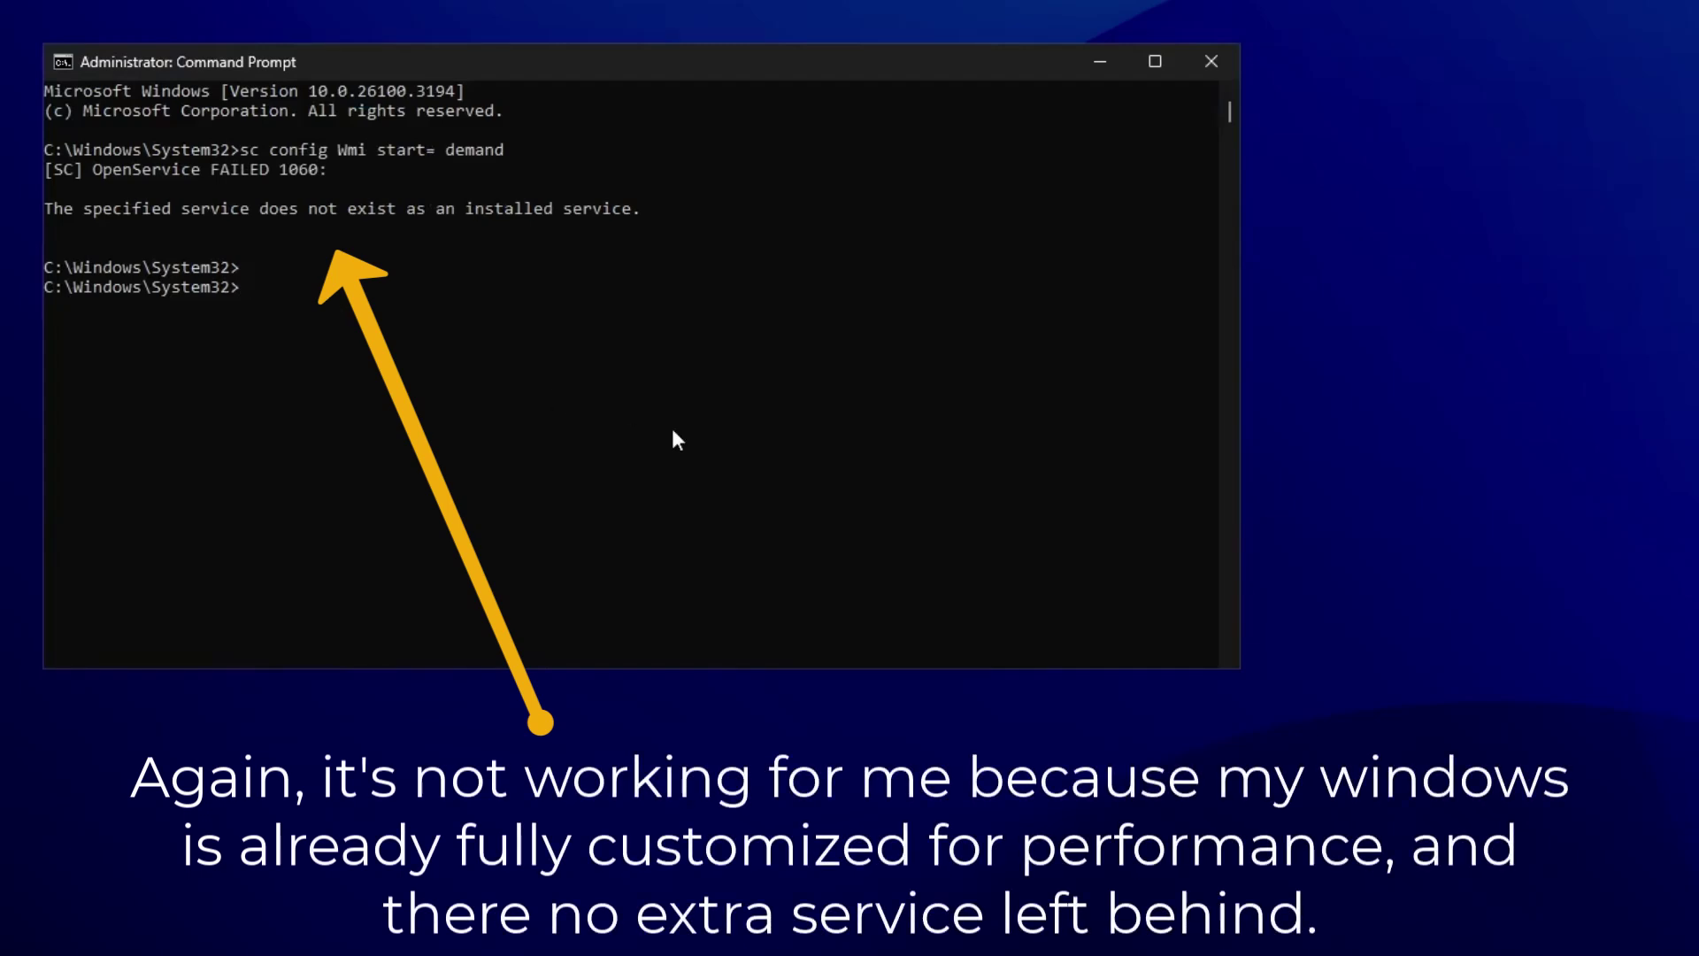
type("exit")
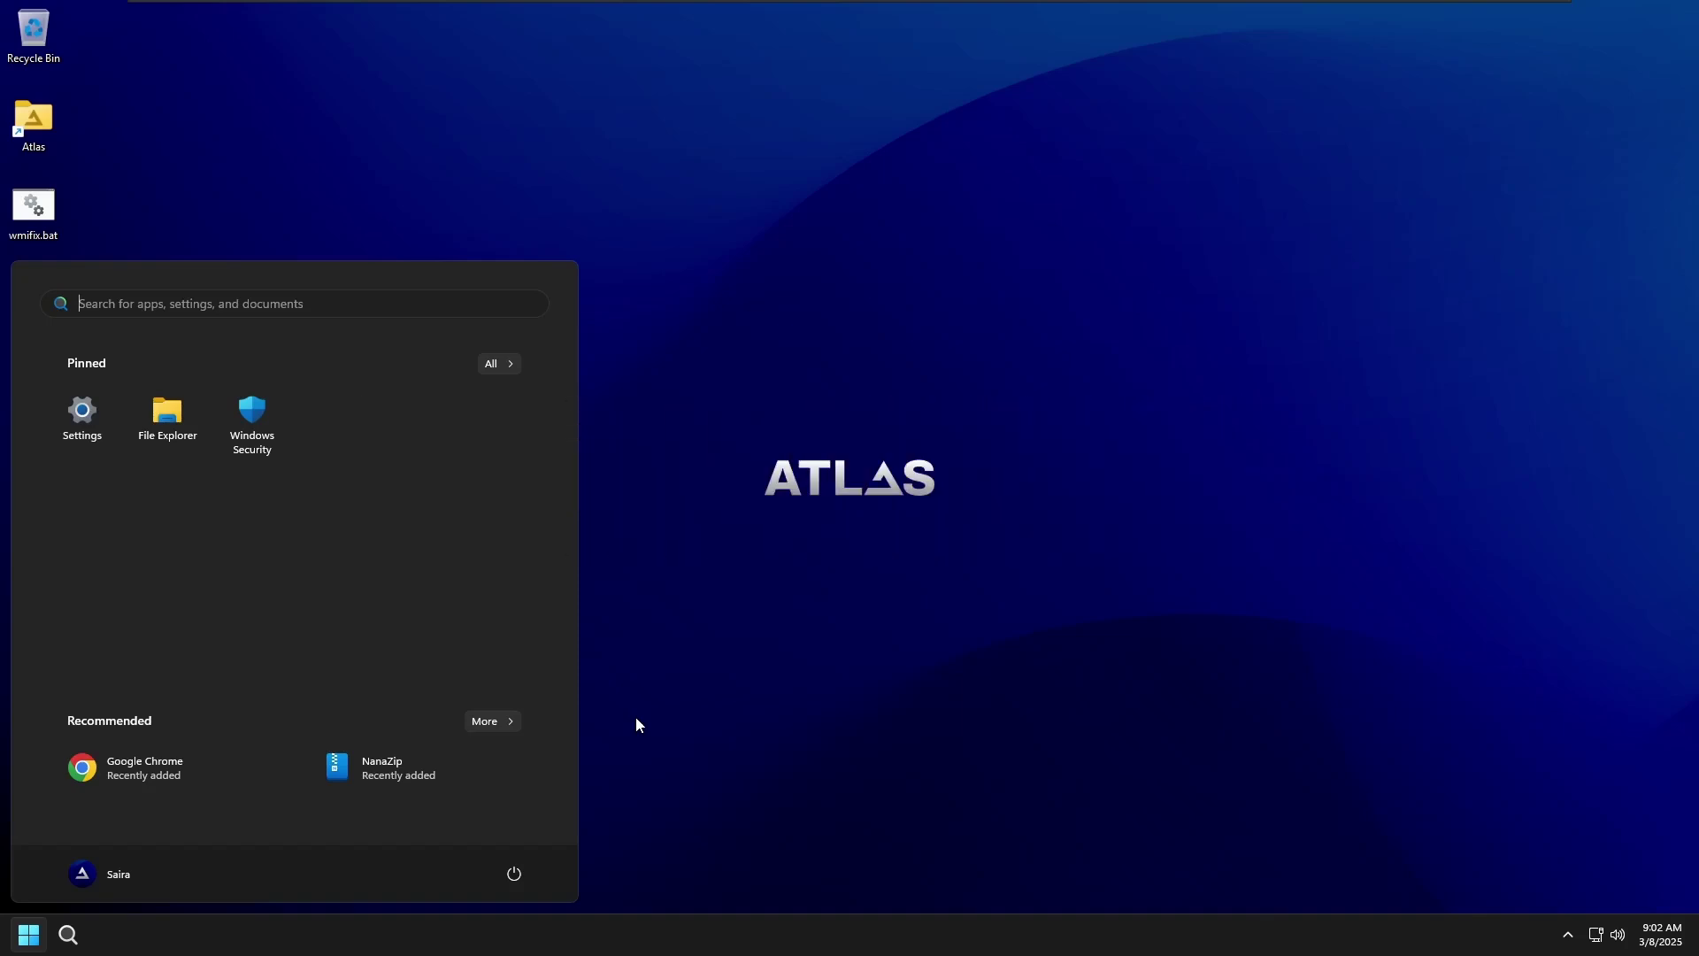
- Dismiss the Start menu by clicking an empty spot on the desktop
left_click(636, 716)
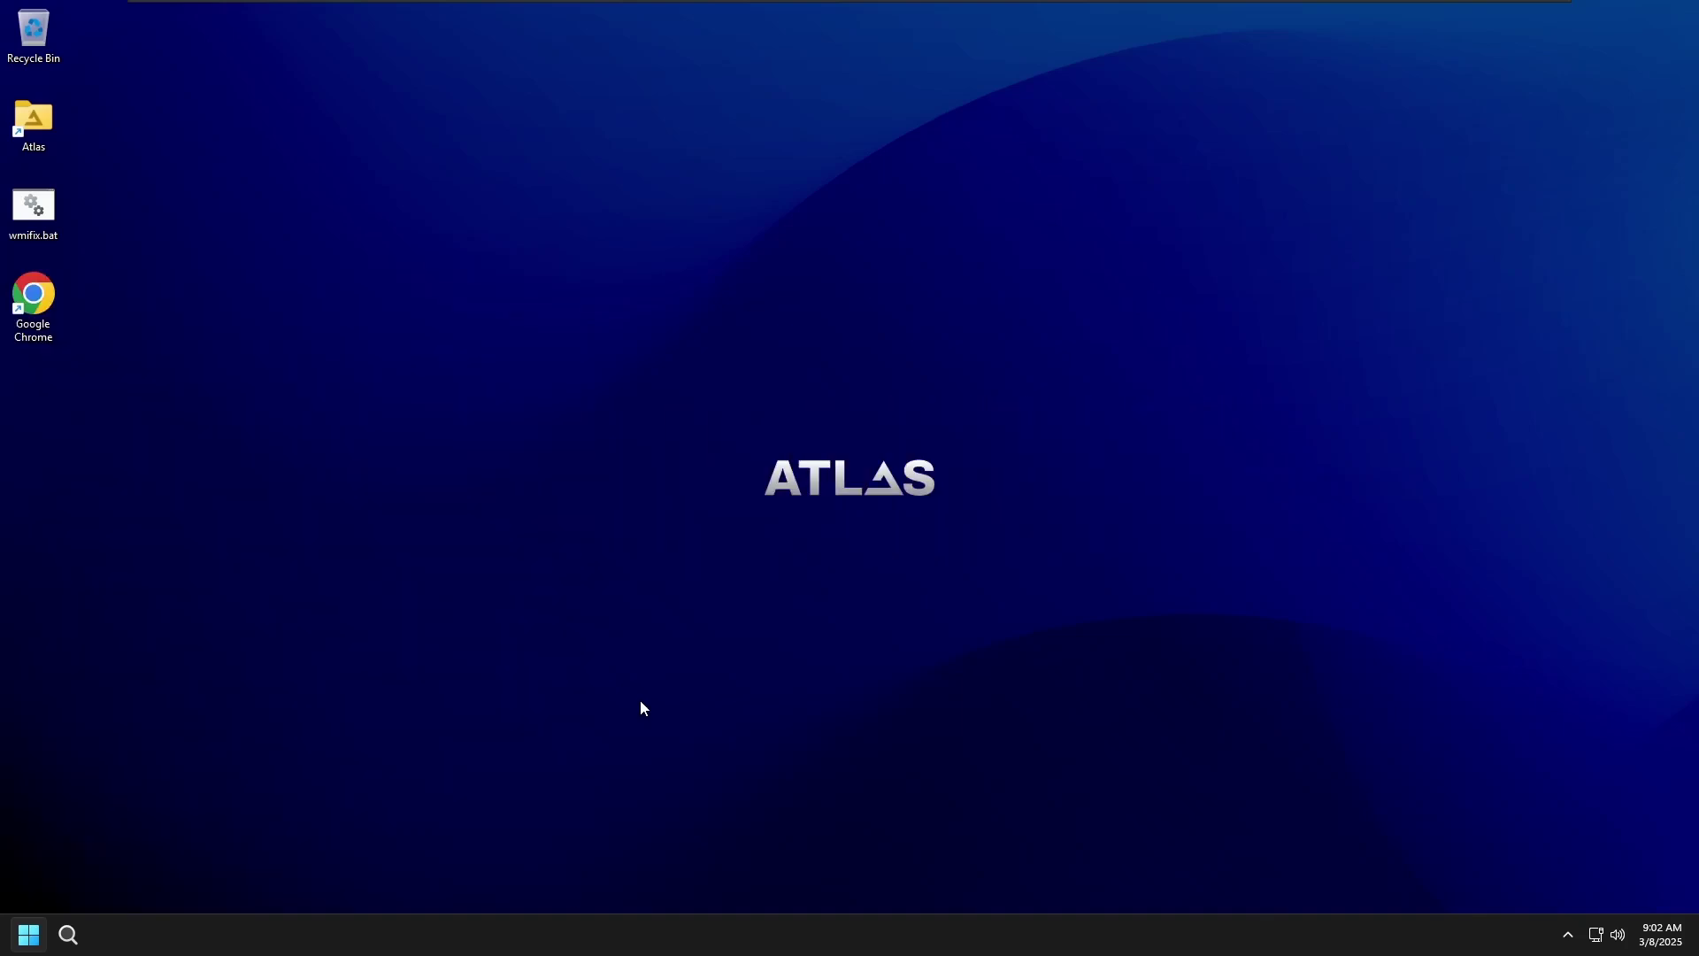